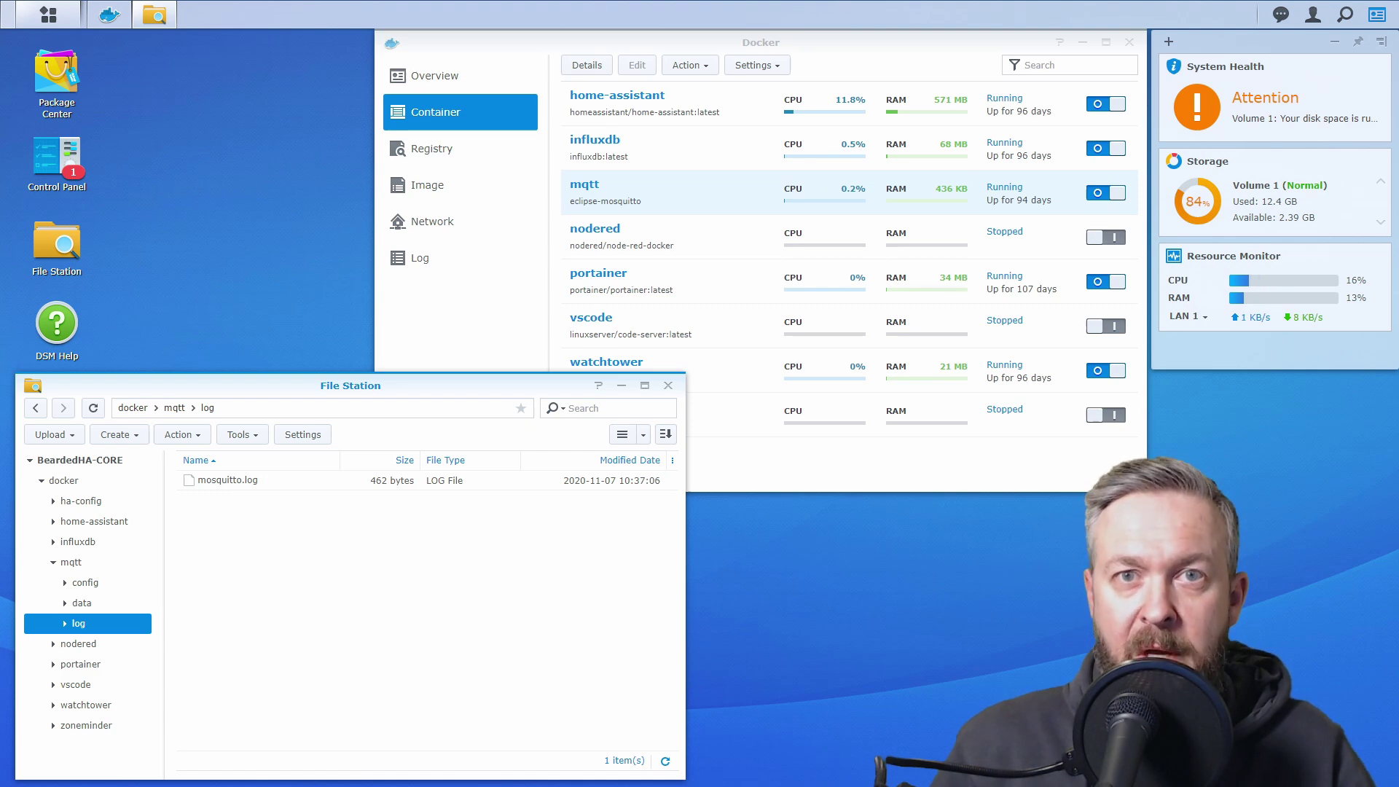
After checking the mqtt container's details, open mosquitto.log in Text Editor
{"action": "double_click", "coordinate": [662, 187]}
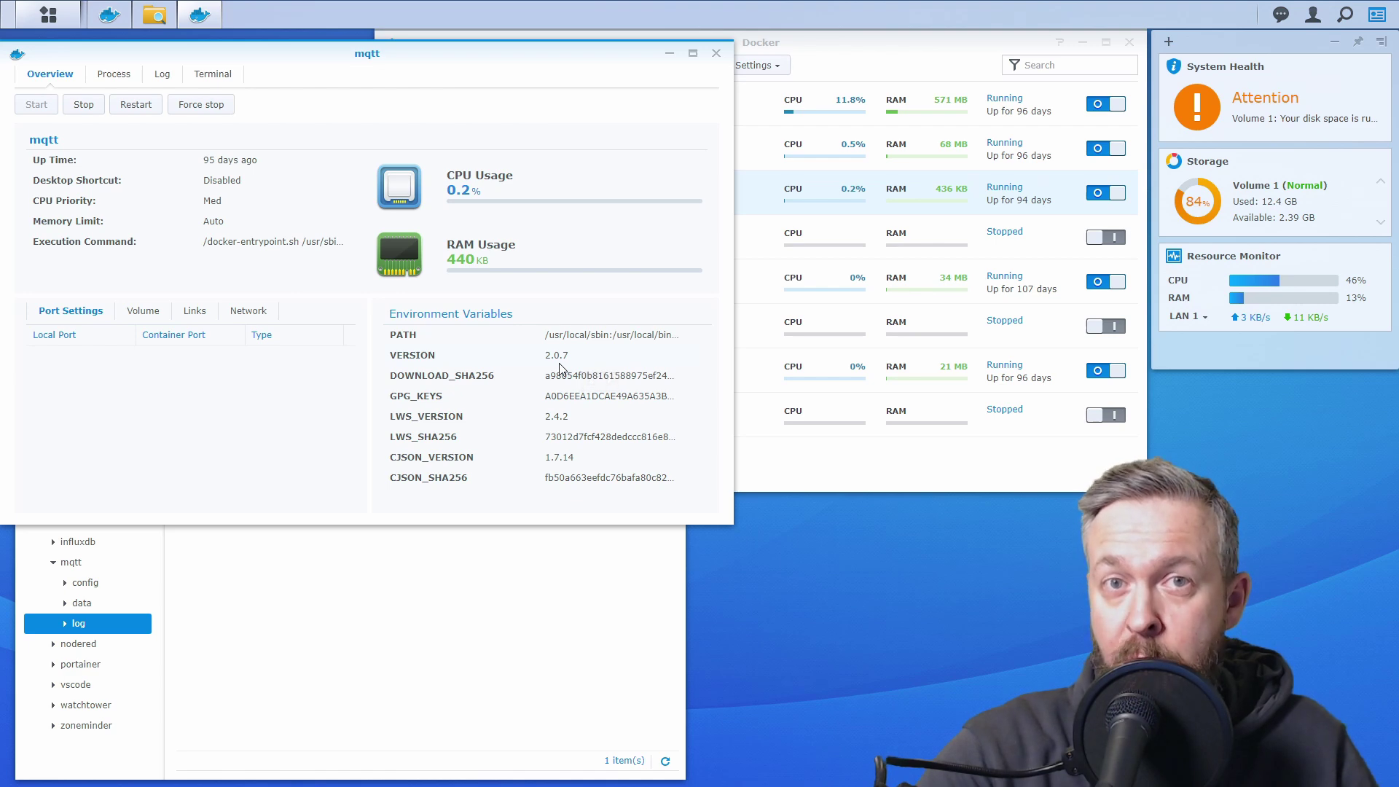
{"action": "left_click", "coordinate": [716, 55]}
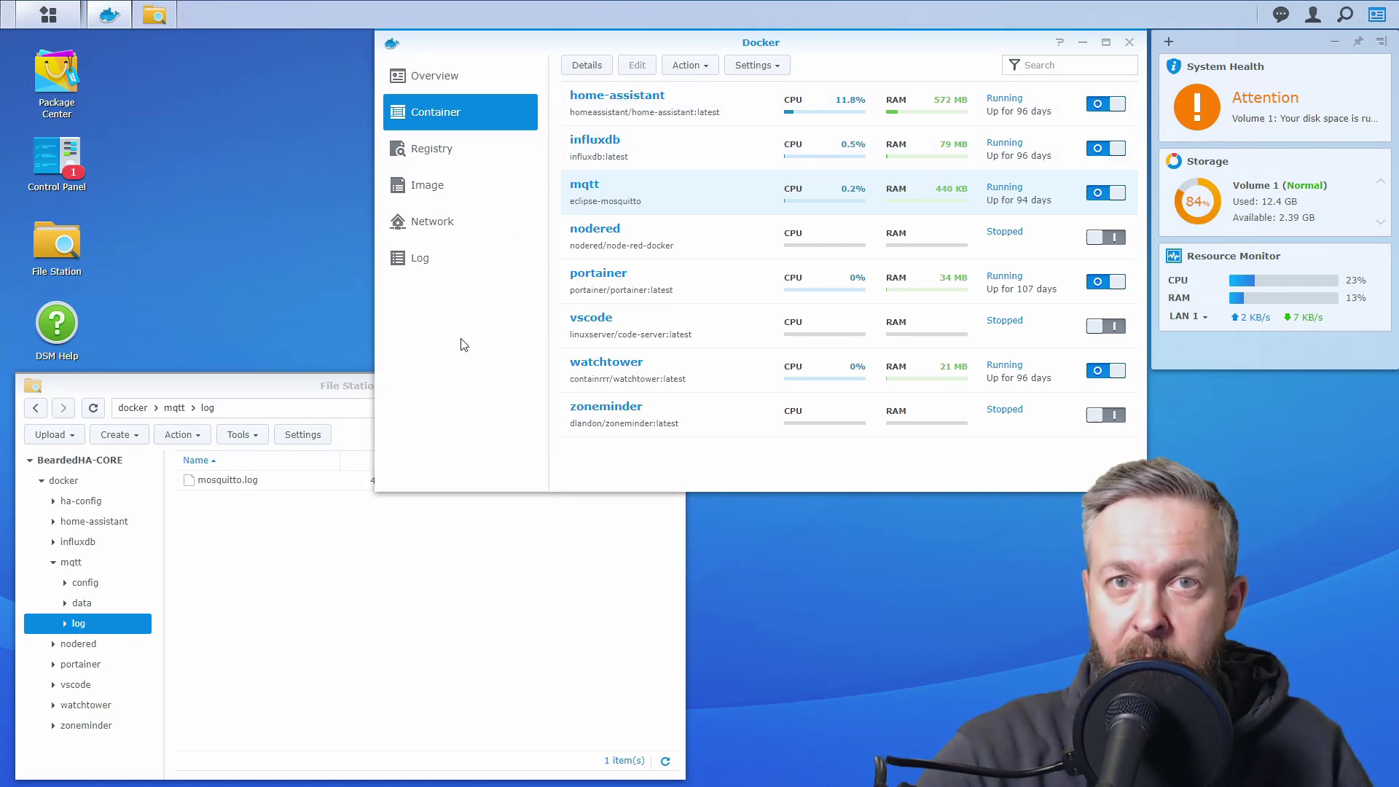
{"action": "double_click", "coordinate": [243, 481]}
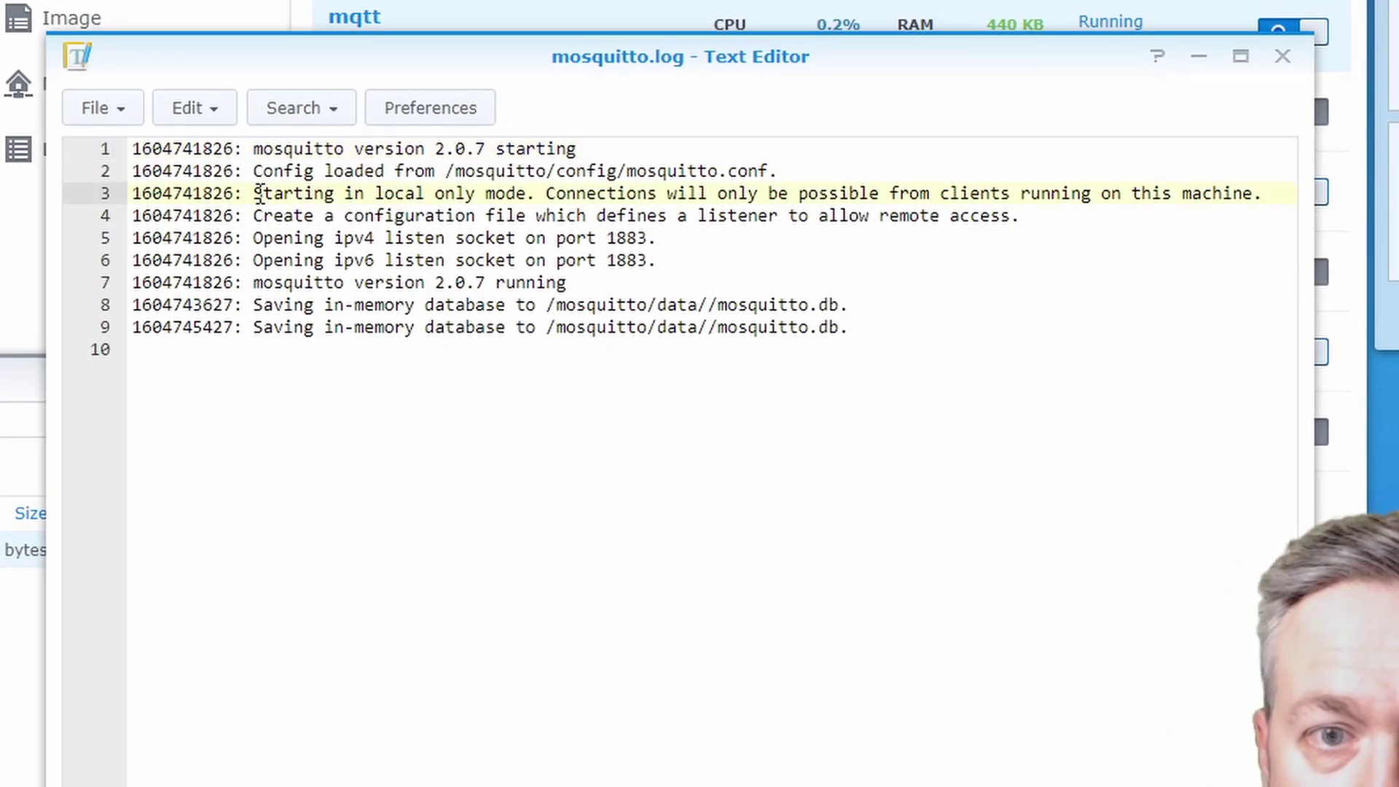
Highlight the line 3 local-only mode warning and listener hint, then list the mqtt config folder
{"action": "left_click_drag", "start_coordinate": [260, 195], "coordinate": [493, 196]}
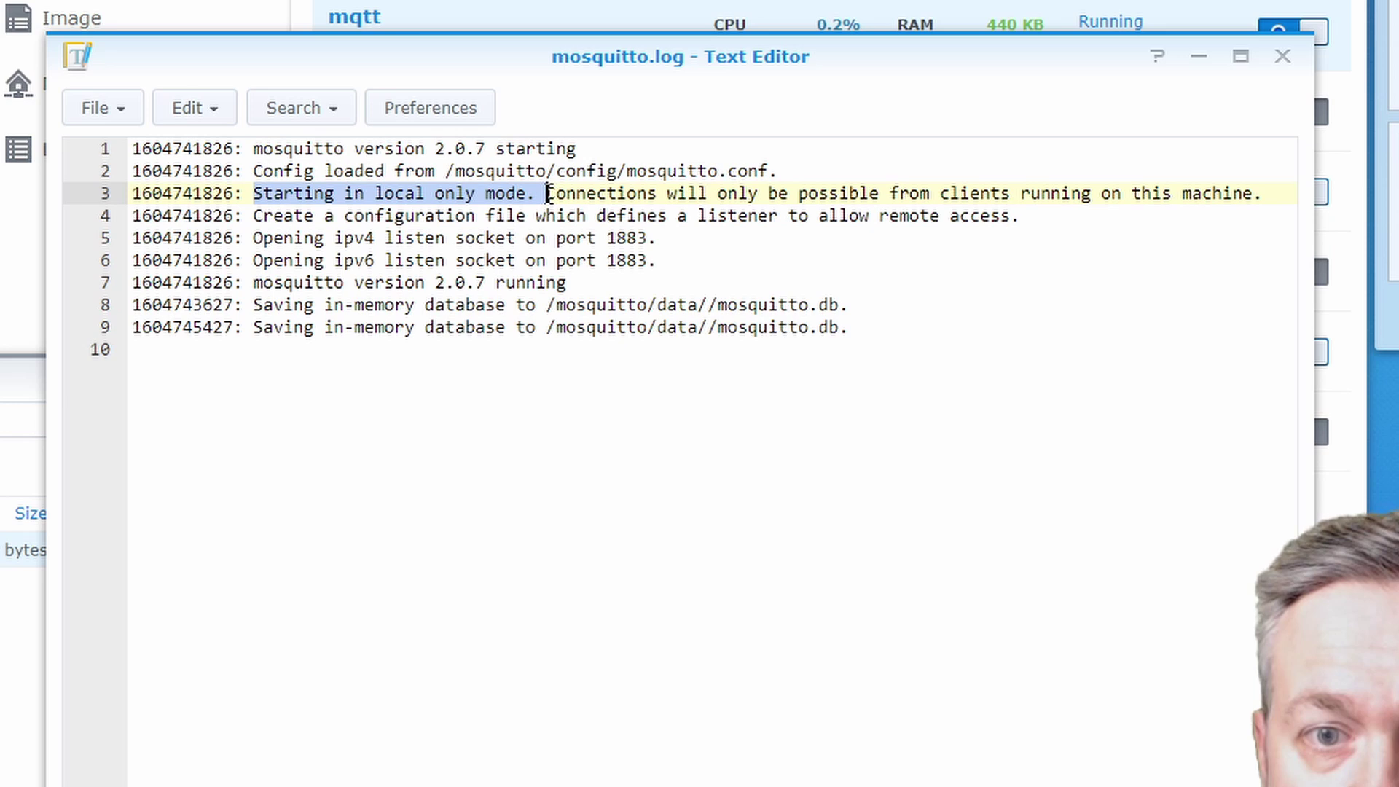
{"action": "left_click_drag", "start_coordinate": [492, 196], "coordinate": [1252, 190]}
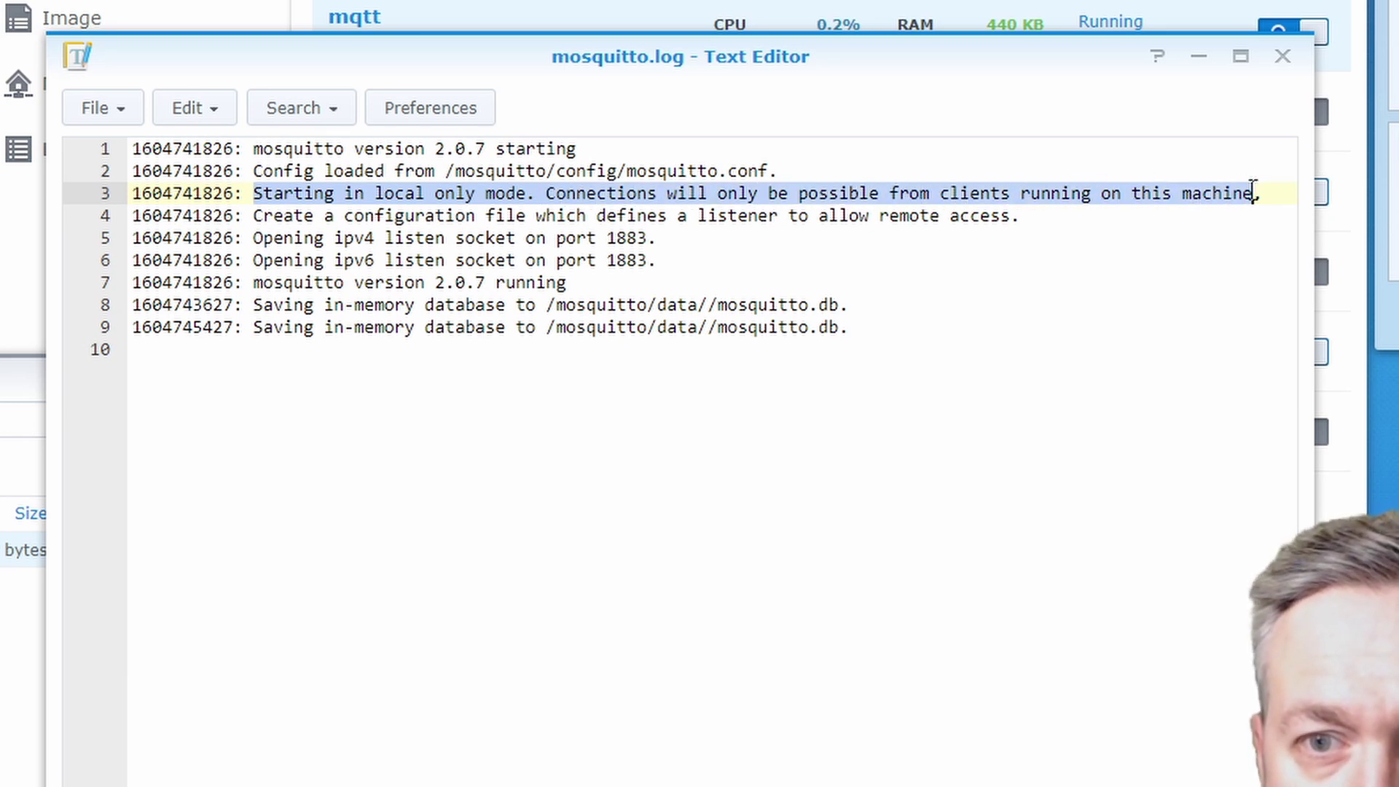
{"action": "left_click", "coordinate": [1030, 217]}
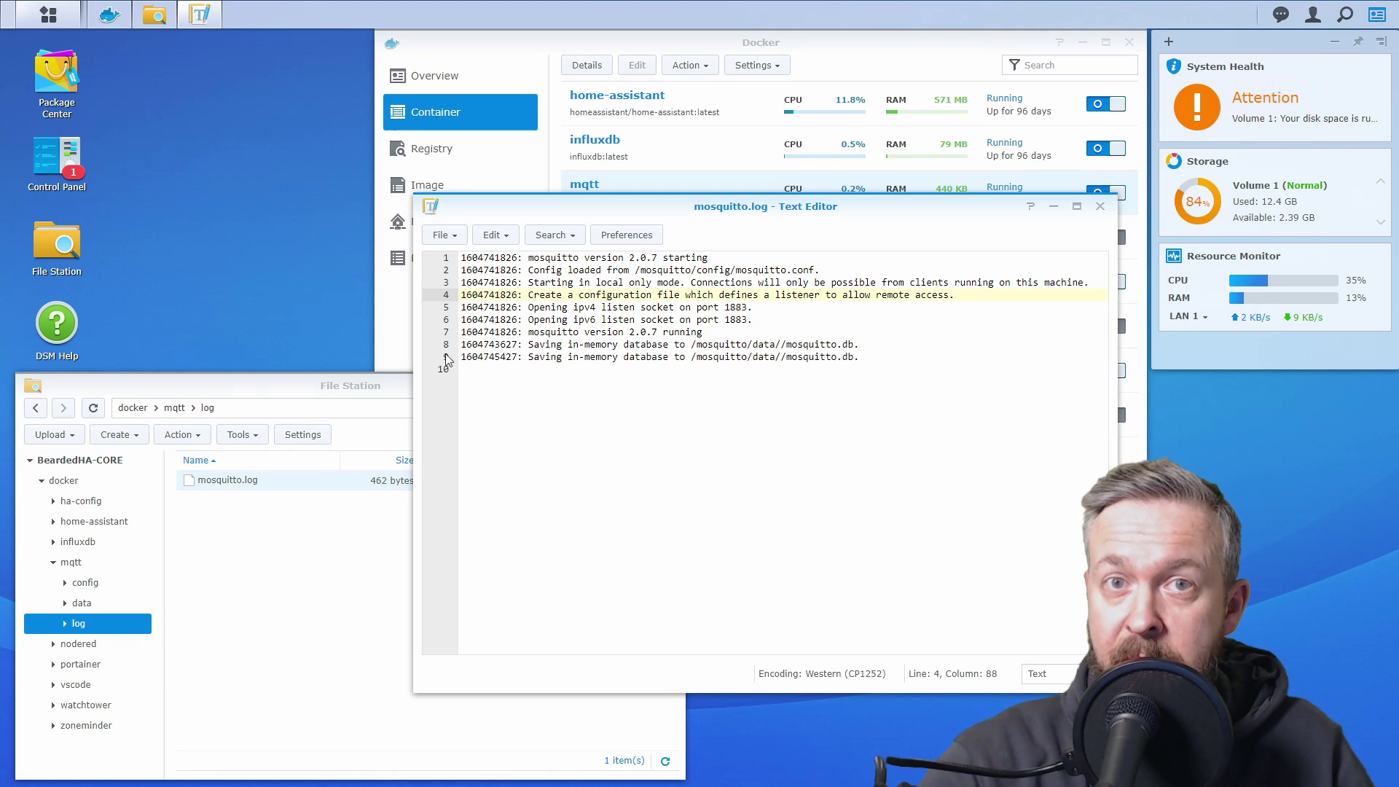
{"action": "left_click", "coordinate": [86, 584]}
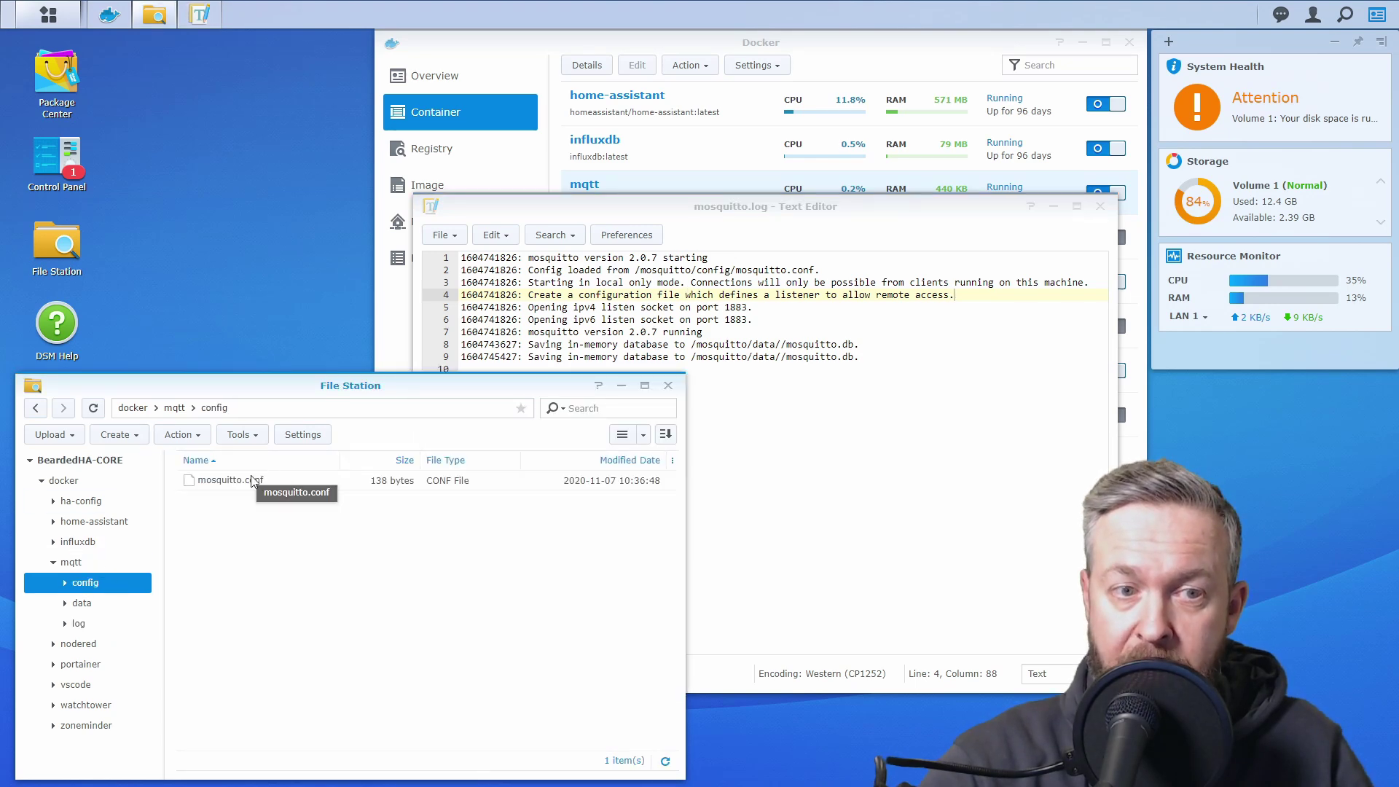
Open mosquitto.conf and write allow_anonymous true on the empty line 5
{"action": "double_click", "coordinate": [233, 478]}
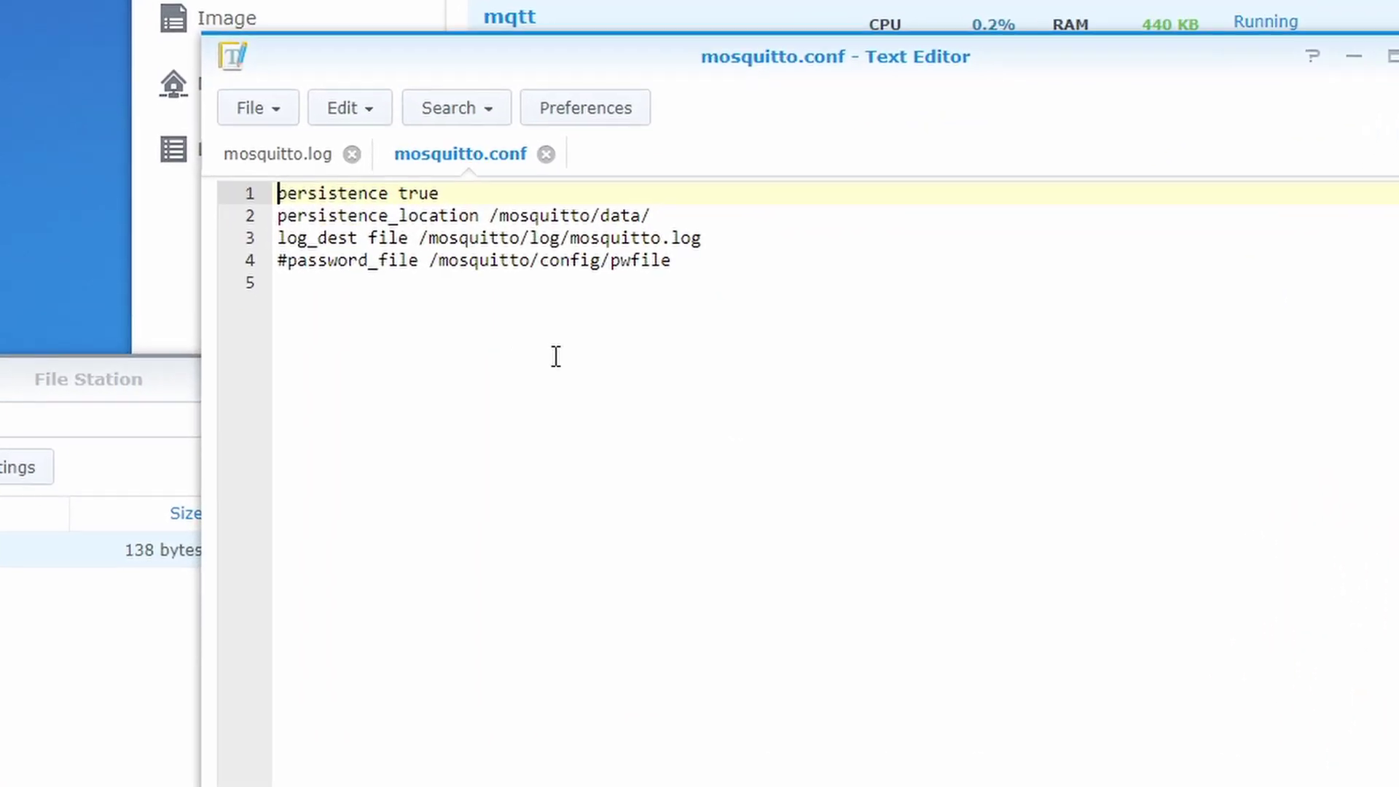
{"action": "left_click", "coordinate": [766, 298]}
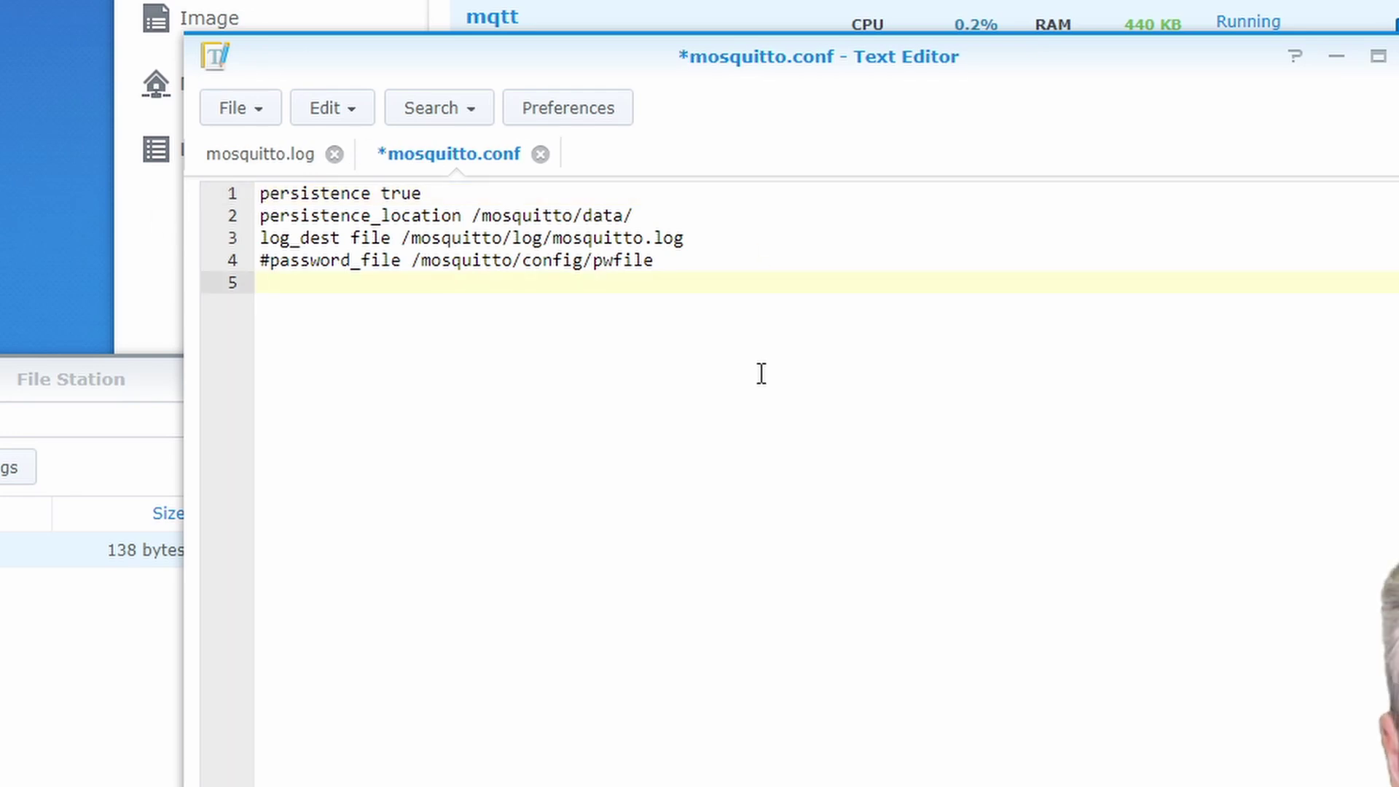
{"action": "type", "text": "allow"}
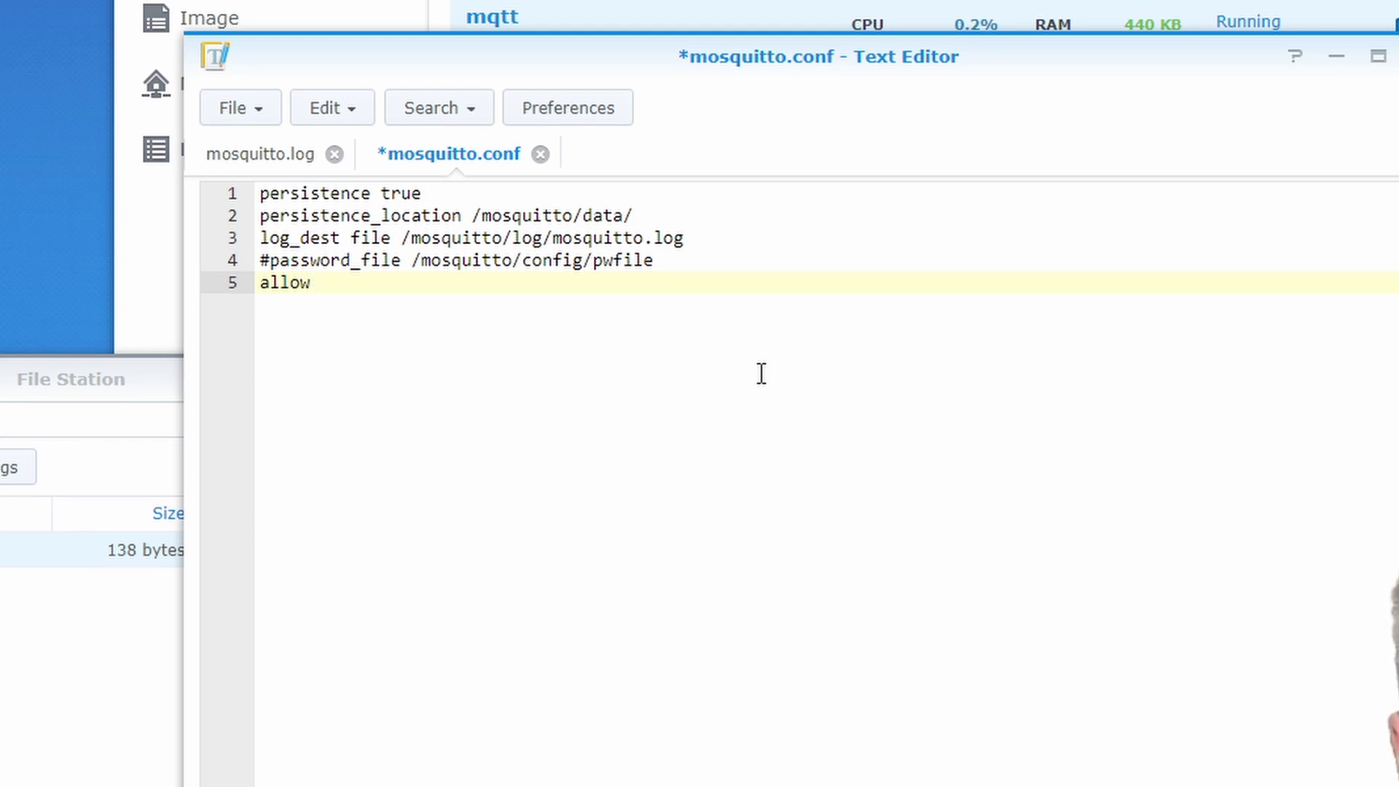
{"action": "type", "text": "_ann"}
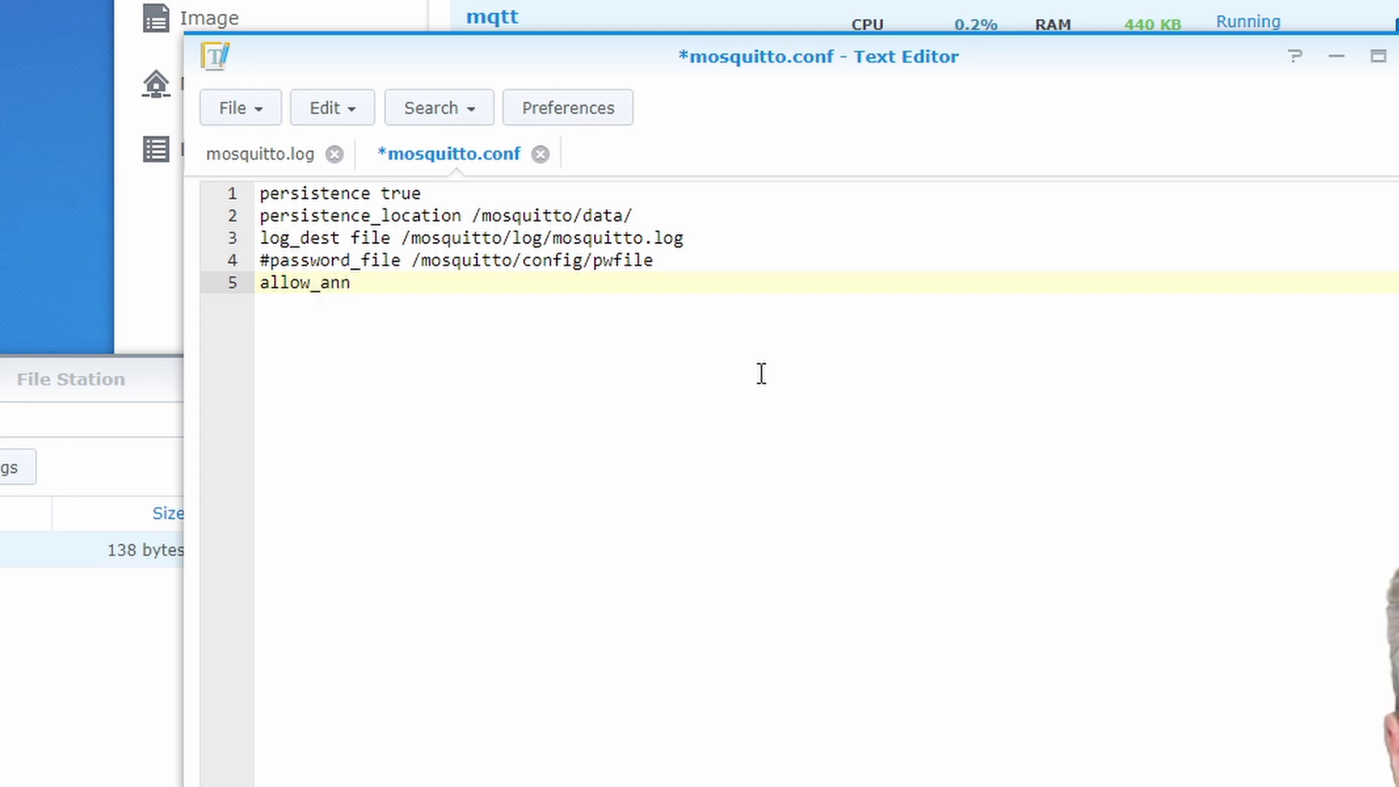
{"action": "key", "text": "BackSpace"}
{"action": "type", "text": "ony"}
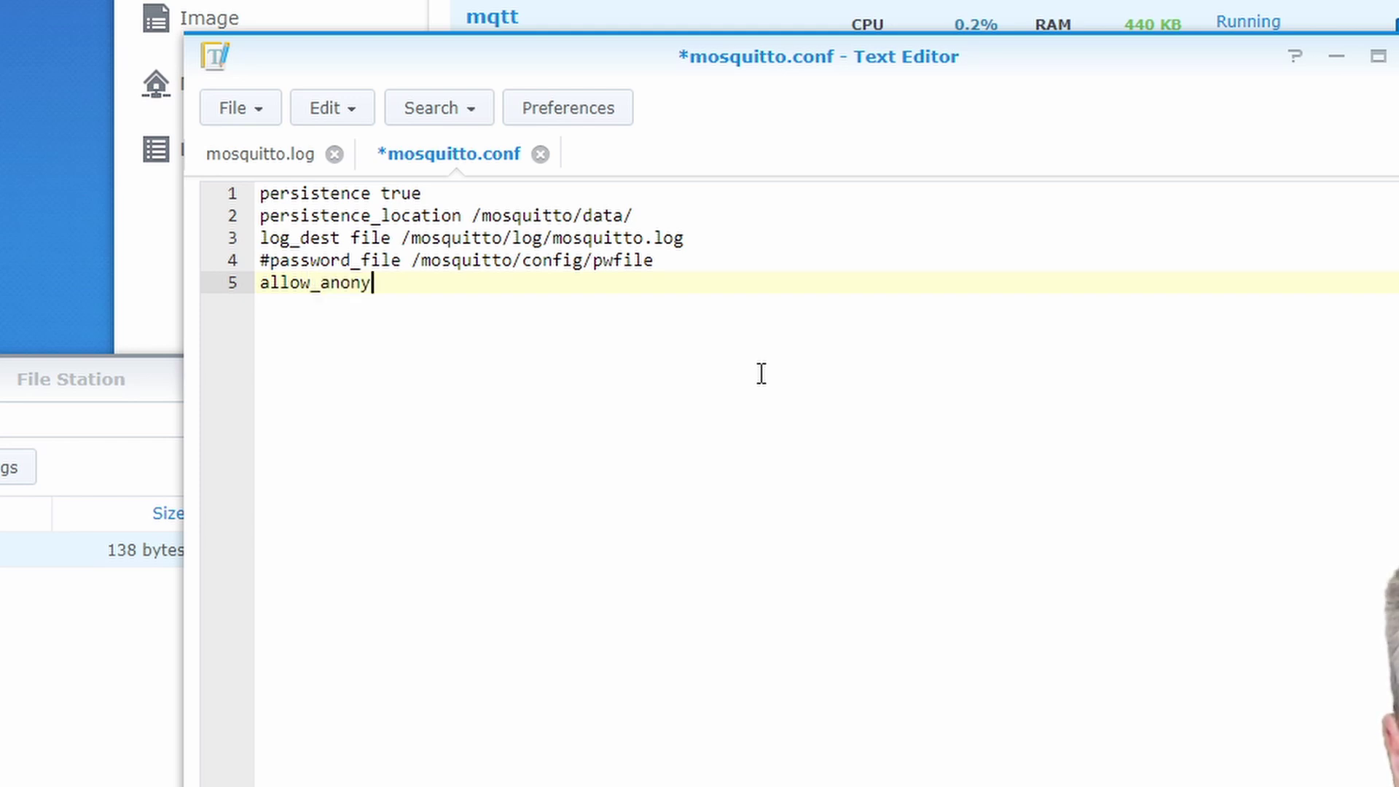
{"action": "type", "text": "mous t"}
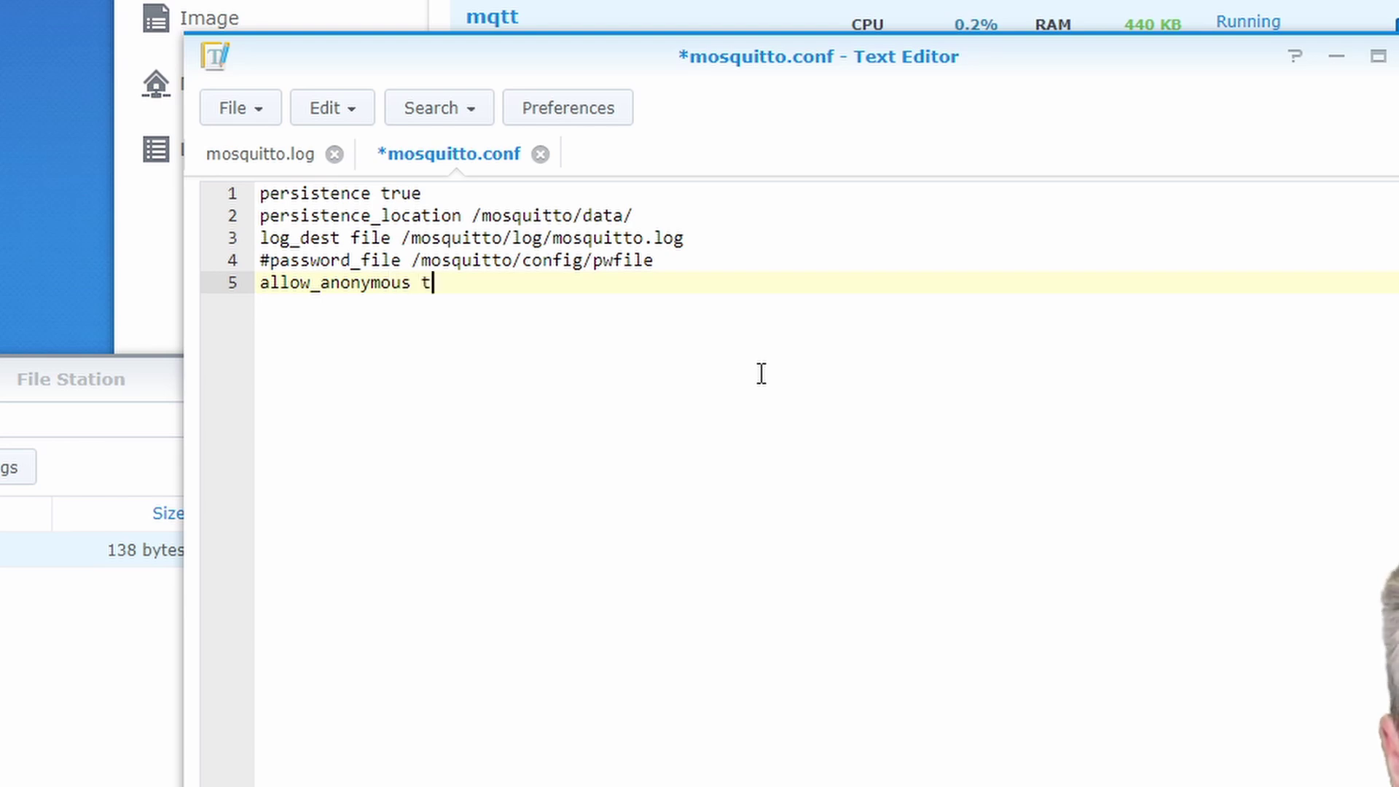
{"action": "type", "text": "rue"}
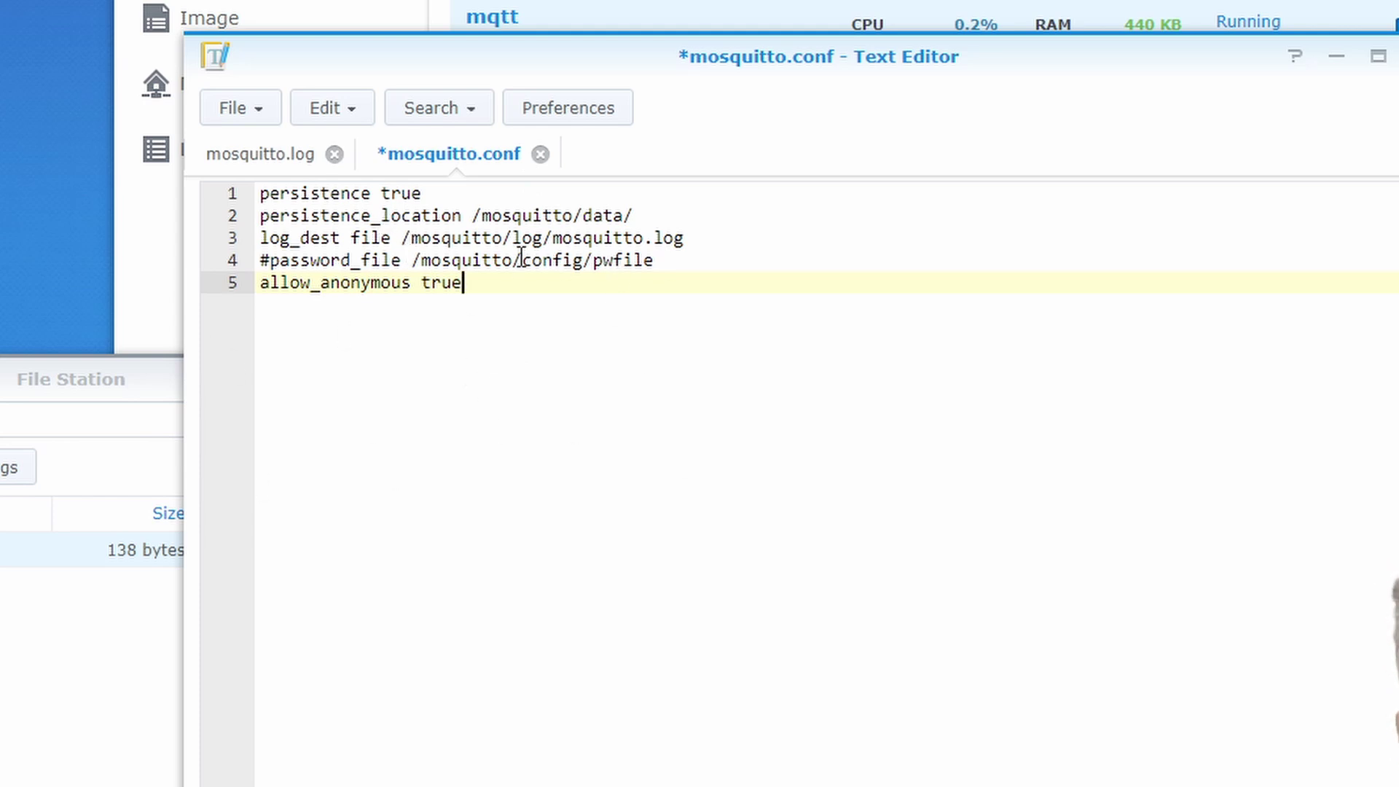
Add a 'listener 1883 192.168.1.202' line below allow_anonymous true and save mosquitto.conf
{"action": "key", "text": "Return"}
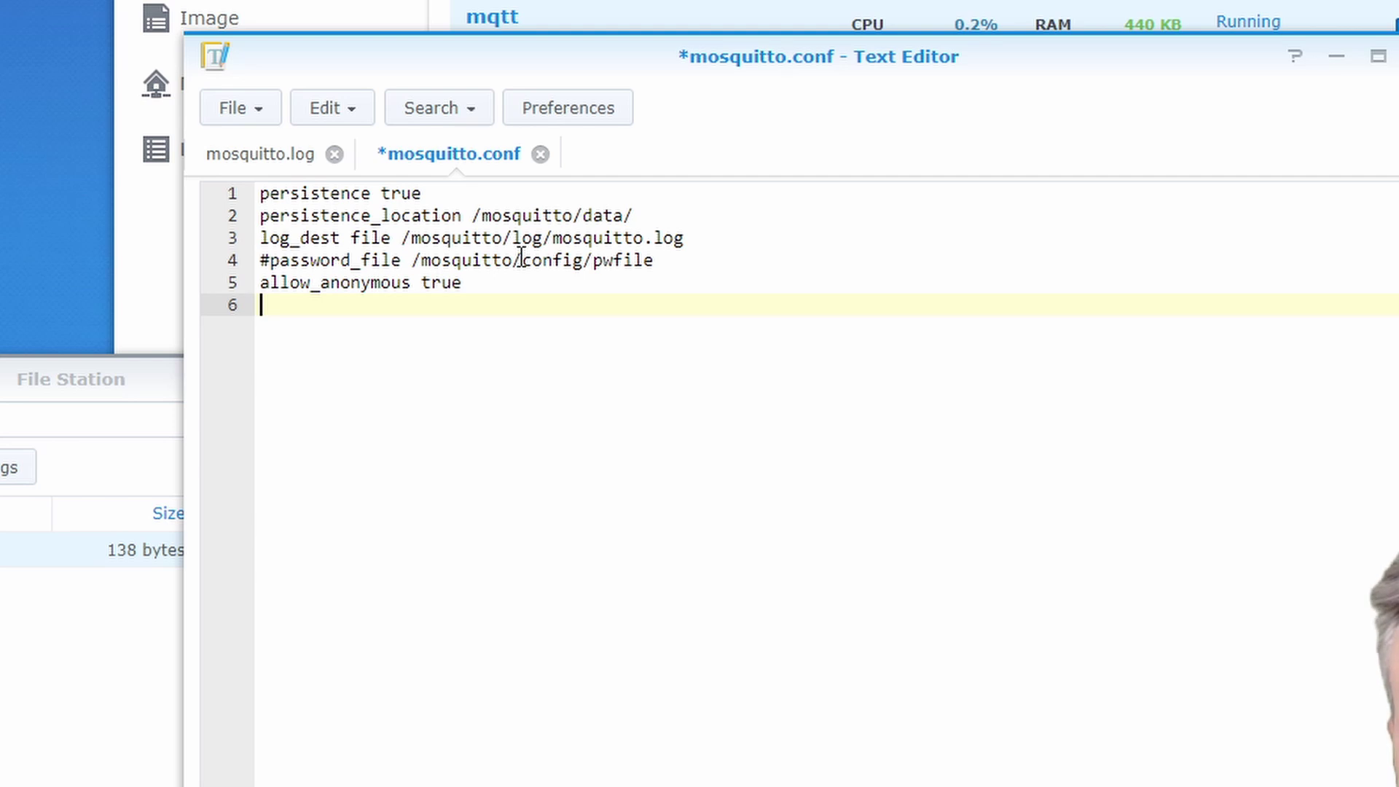
{"action": "type", "text": "list"}
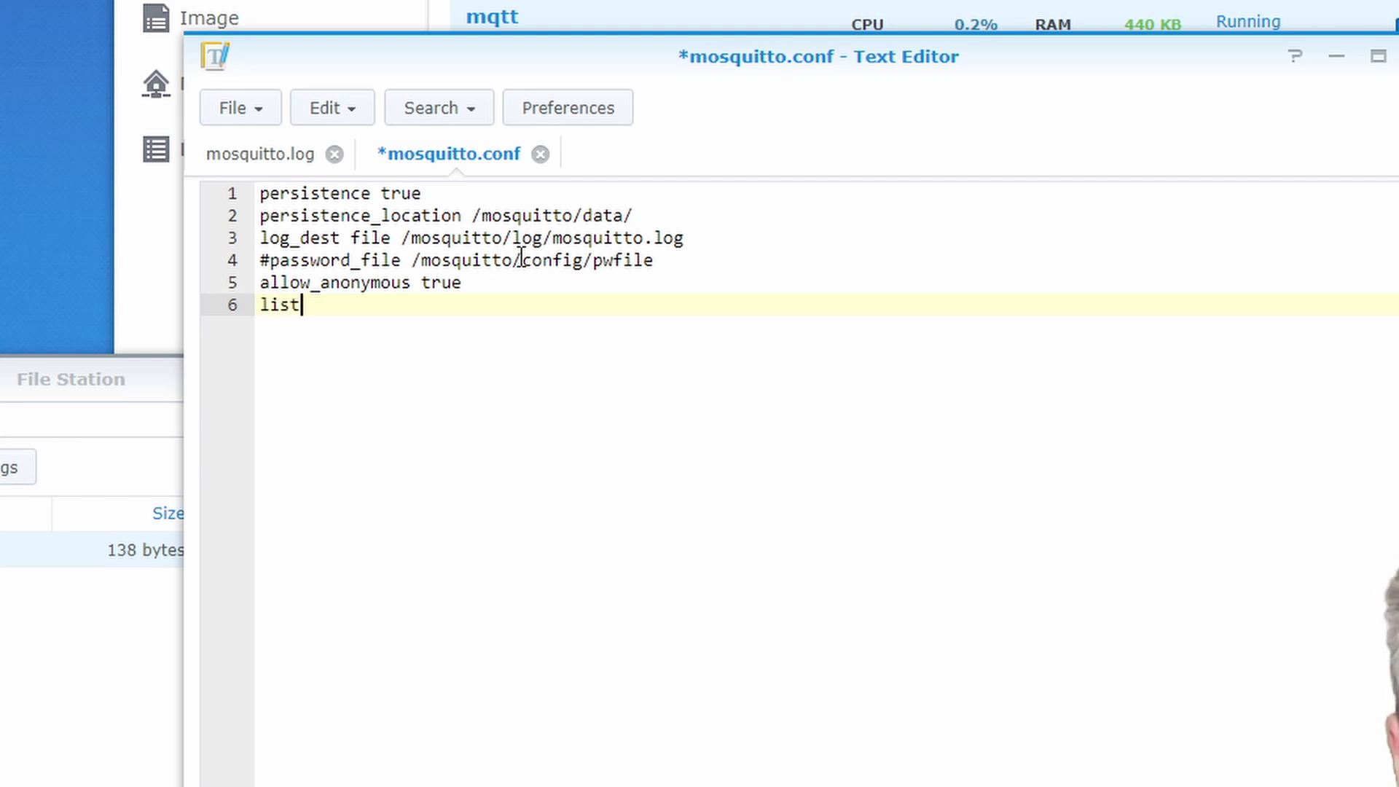
{"action": "type", "text": "ener "}
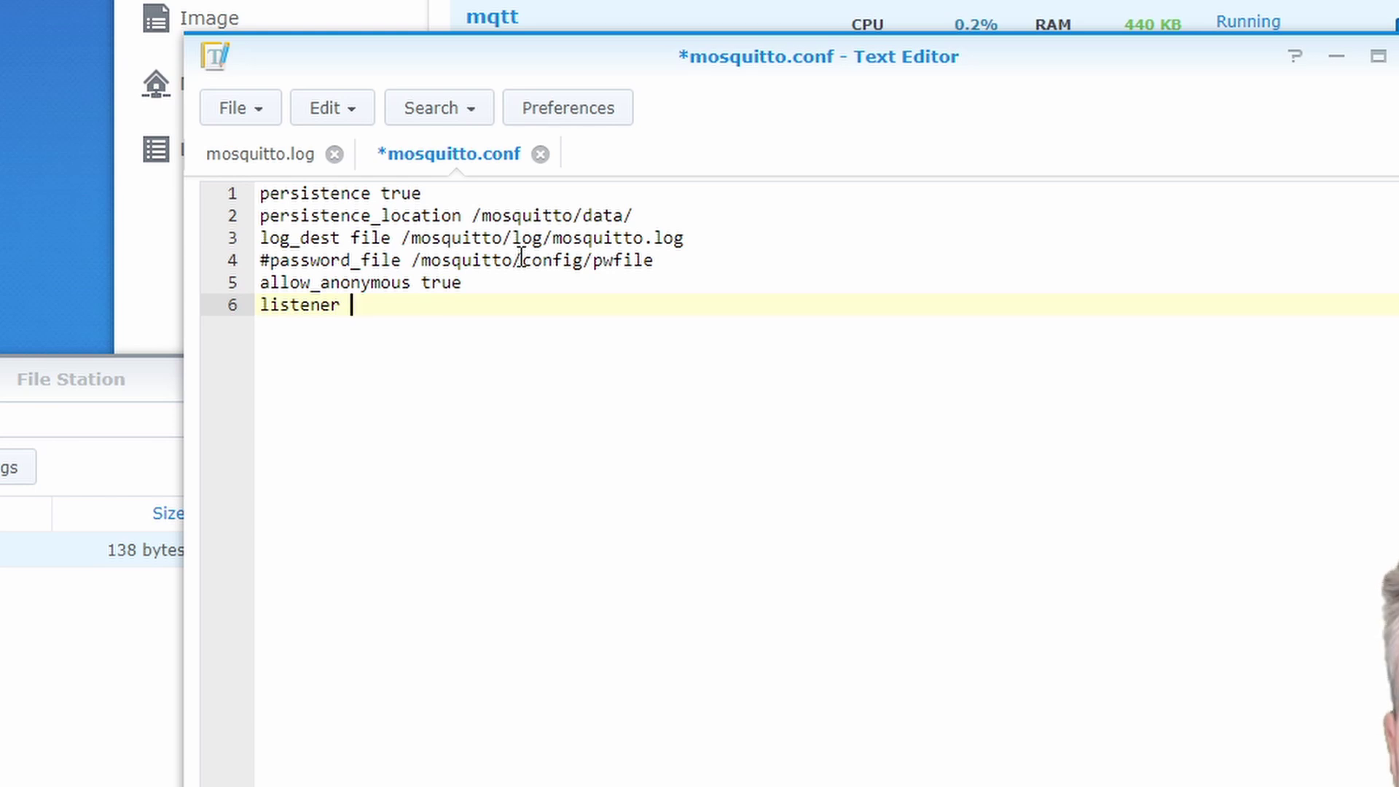
{"action": "type", "text": "1883"}
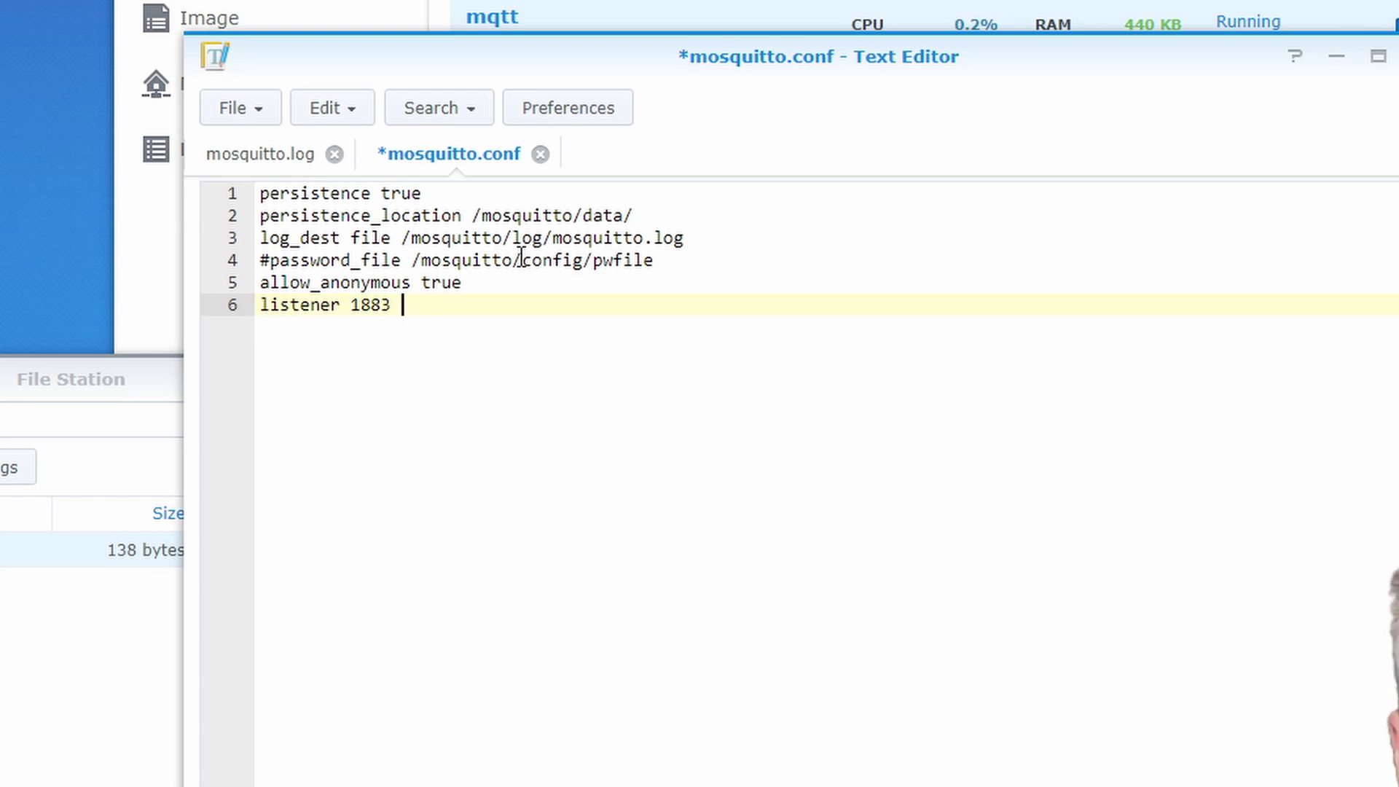
{"action": "type", "text": "192"}
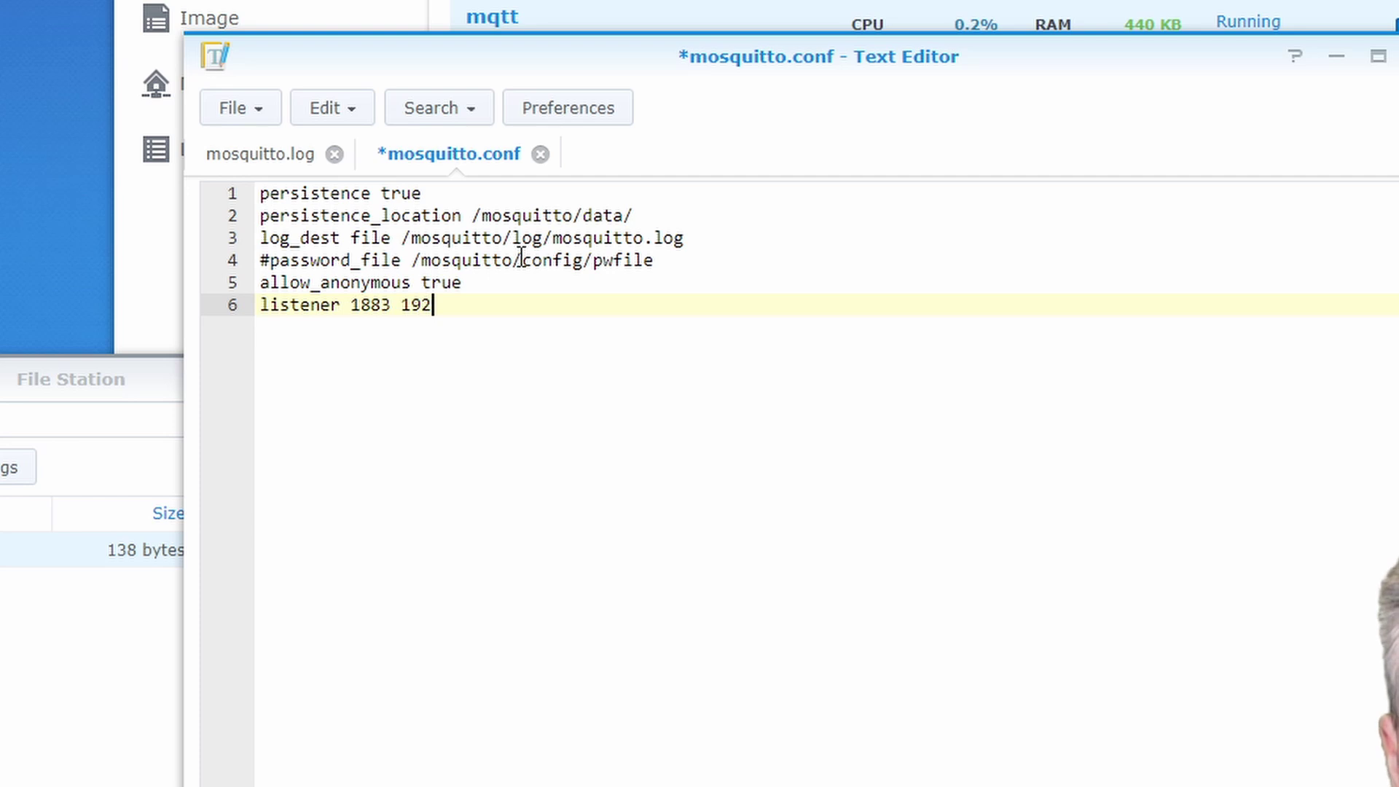
{"action": "type", "text": ".168.1."}
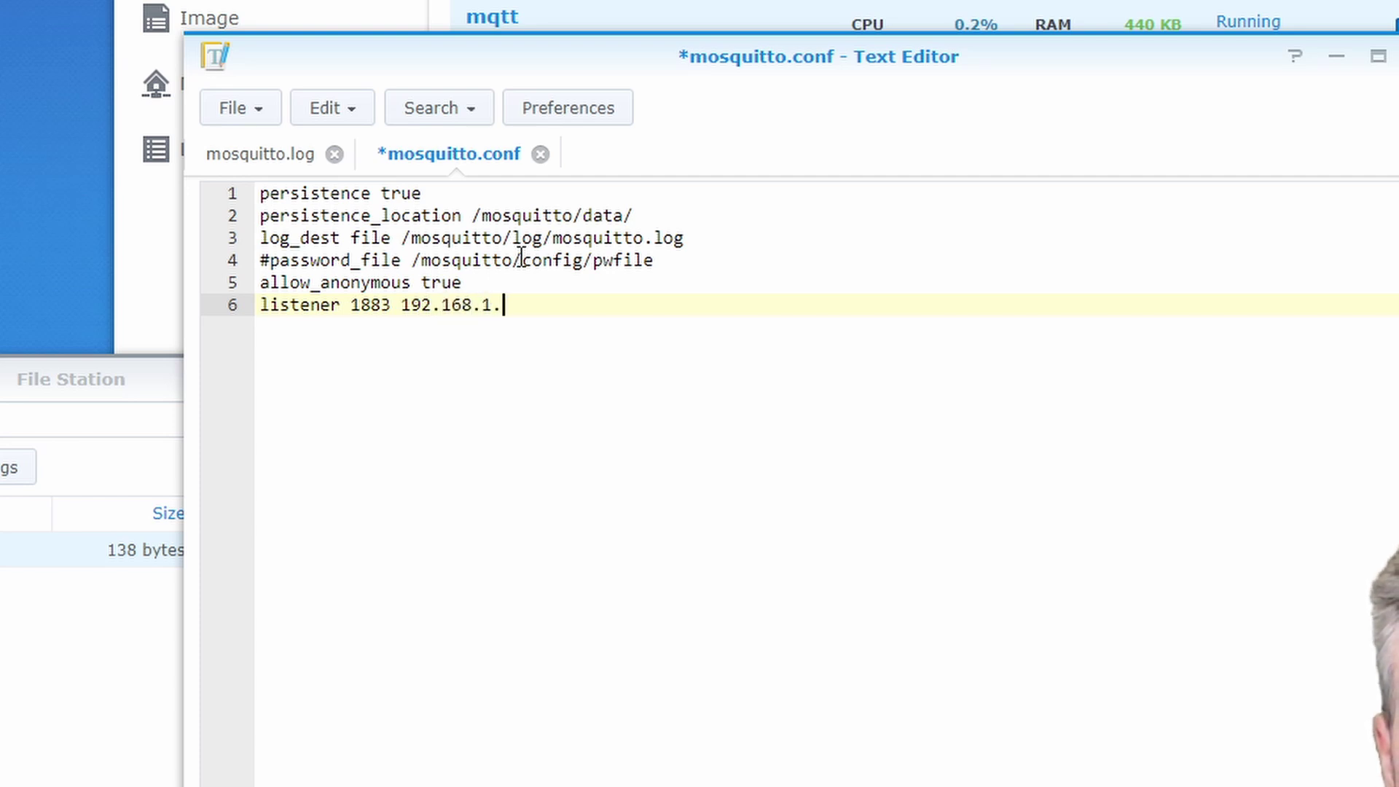
{"action": "type", "text": "202"}
{"action": "key", "text": "Return"}
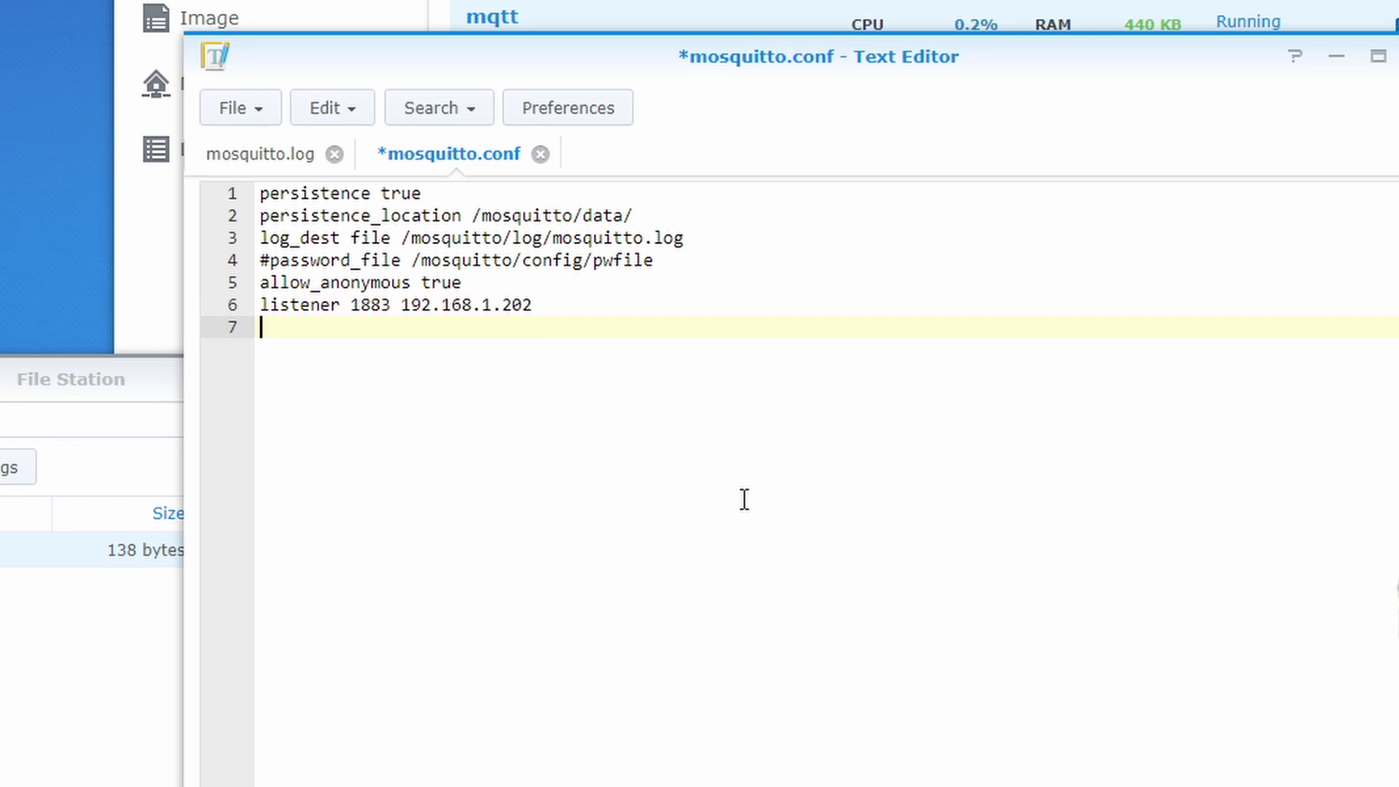
{"action": "key", "text": "ctrl+s"}
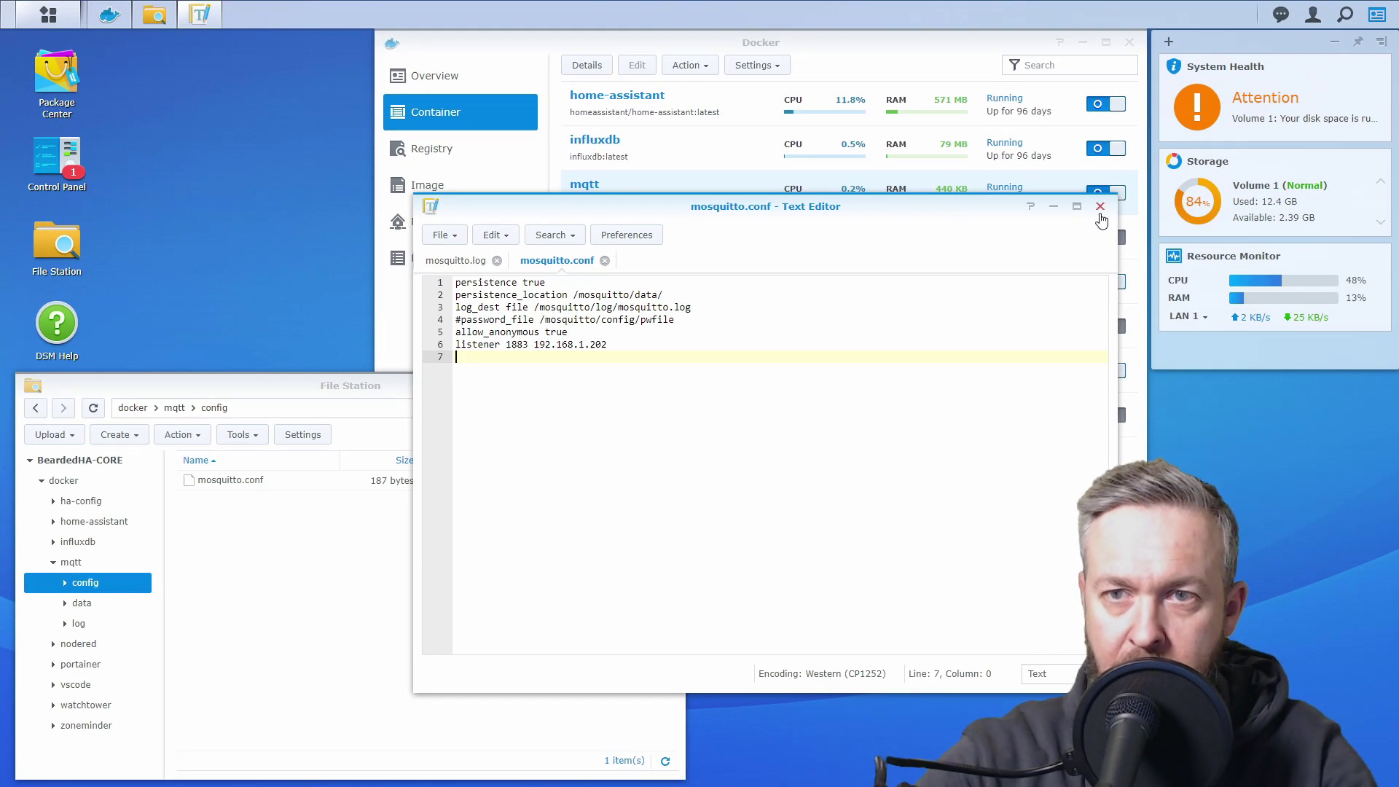
Close the editor, stop and start the mqtt container, and show the mqtt log folder
{"action": "left_click", "coordinate": [1100, 207]}
{"action": "left_click", "coordinate": [641, 196]}
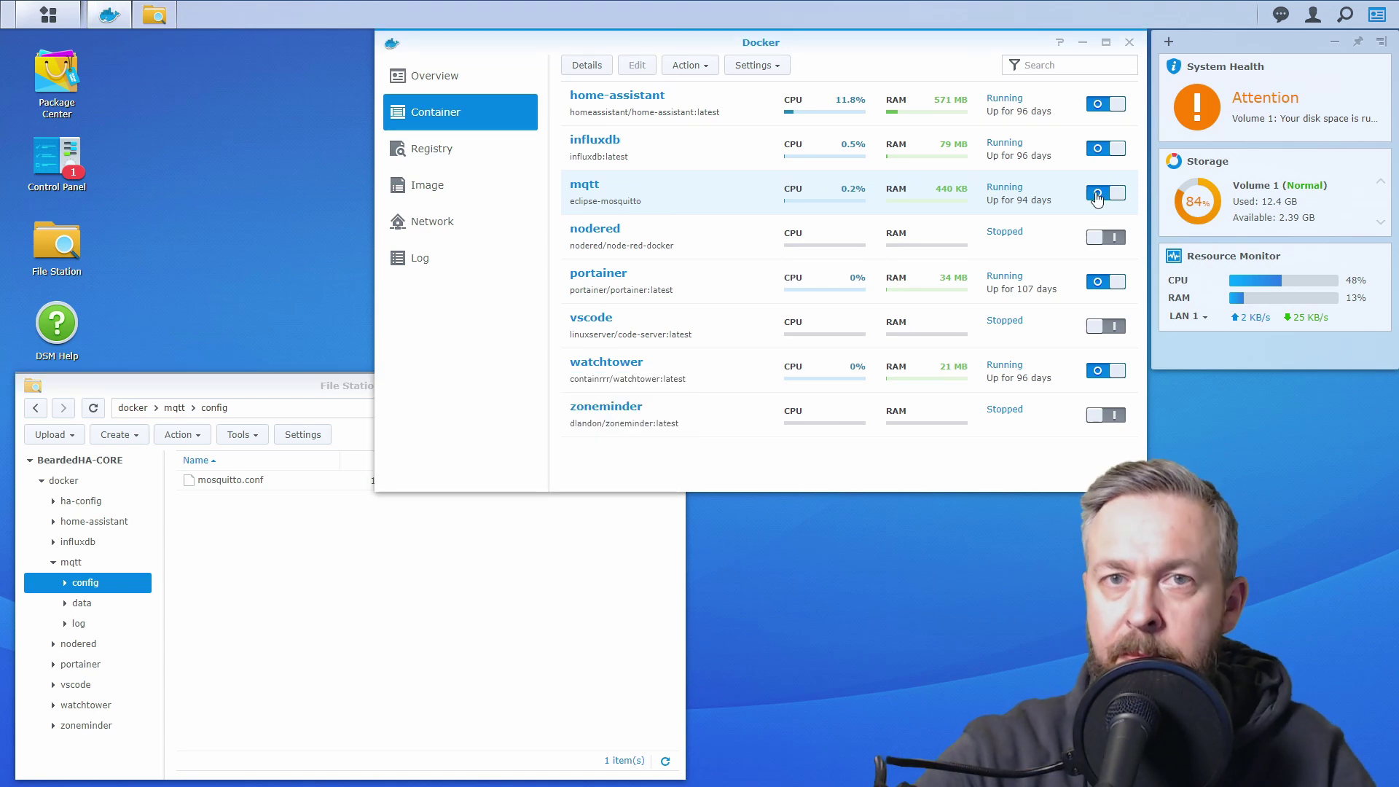
{"action": "left_click", "coordinate": [1097, 195]}
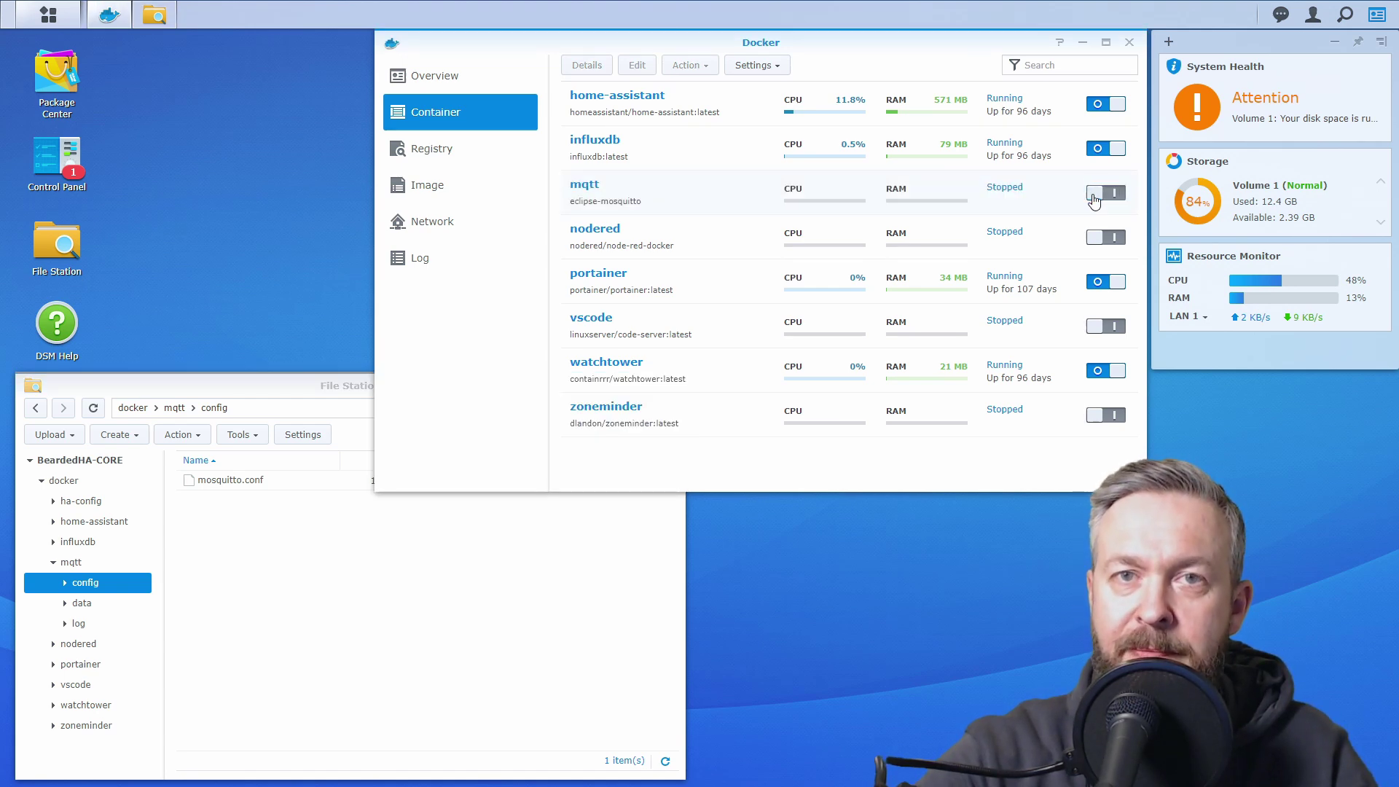
{"action": "left_click", "coordinate": [1103, 195]}
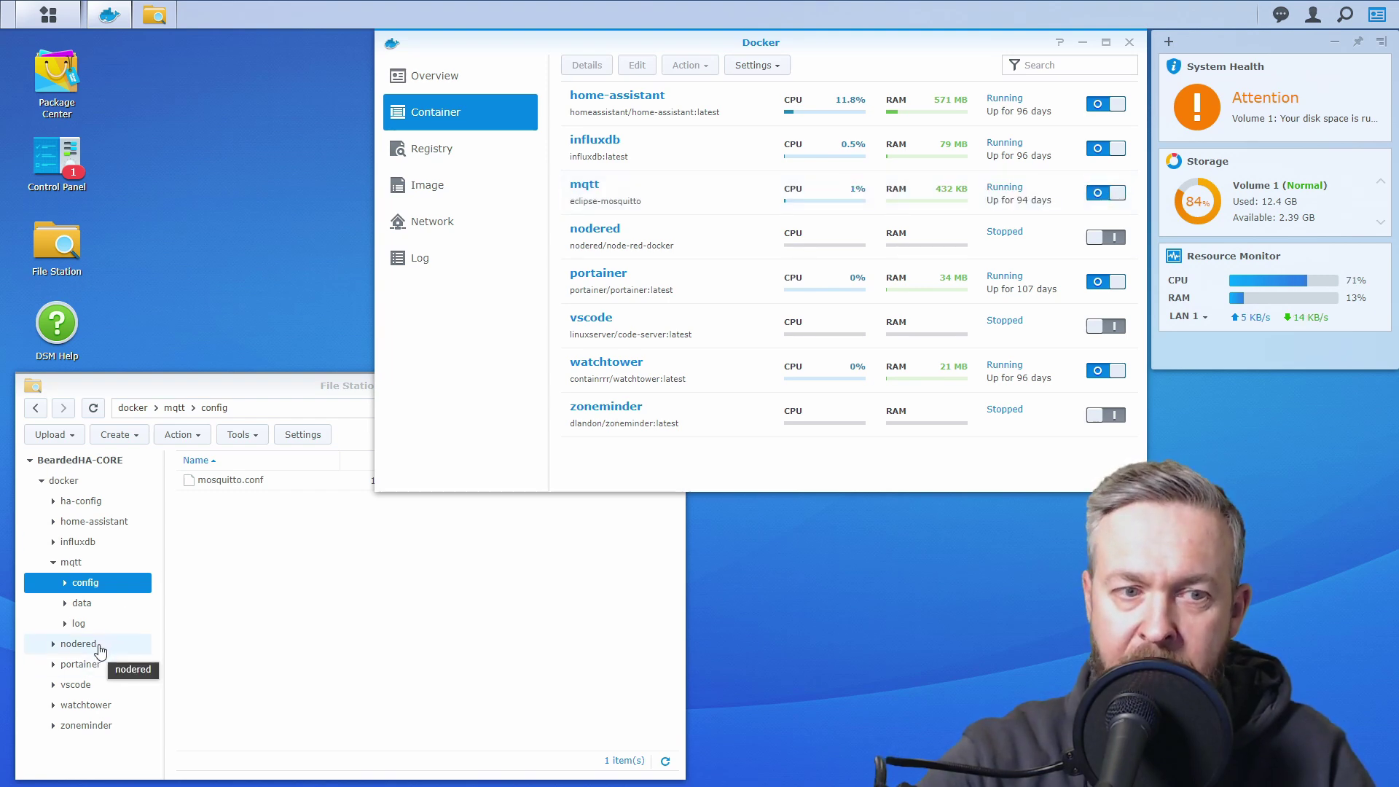
{"action": "left_click", "coordinate": [78, 624]}
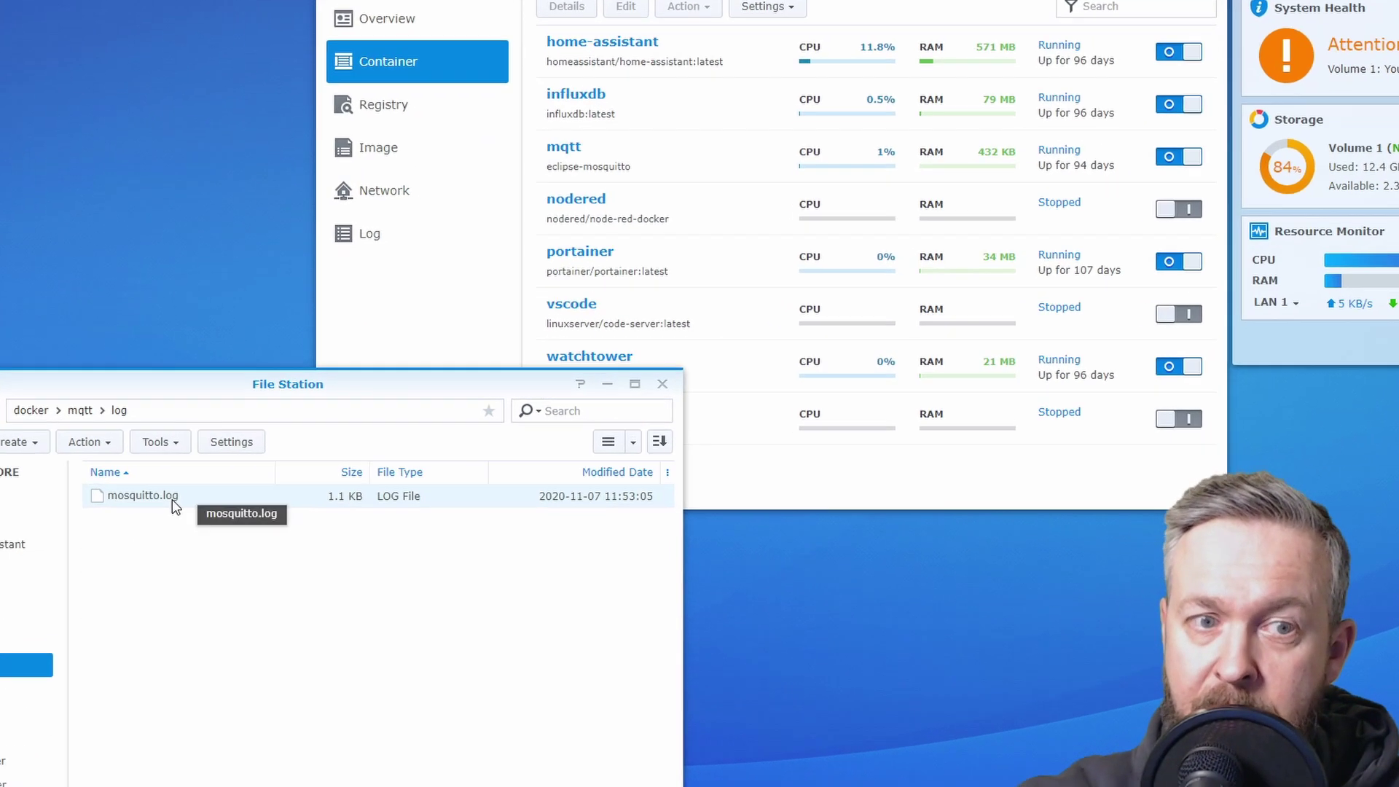
Reopen mosquitto.log and highlight the local-only warning and the port 1883 listen socket line
{"action": "double_click", "coordinate": [253, 483]}
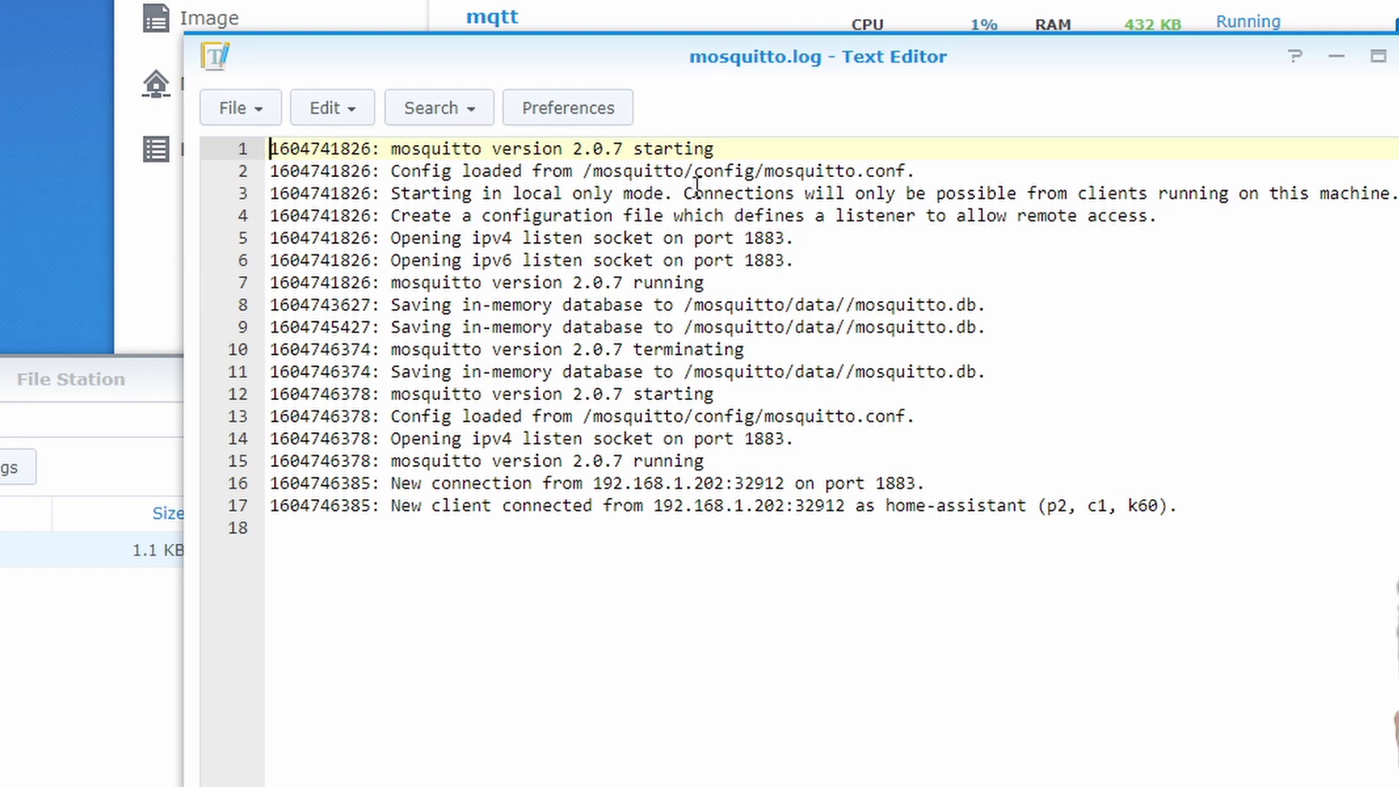
{"action": "mouse_move", "coordinate": [390, 193]}
{"action": "left_mouse_down"}
{"action": "mouse_move", "coordinate": [1170, 193]}
{"action": "mouse_move", "coordinate": [1282, 224]}
{"action": "left_mouse_up"}
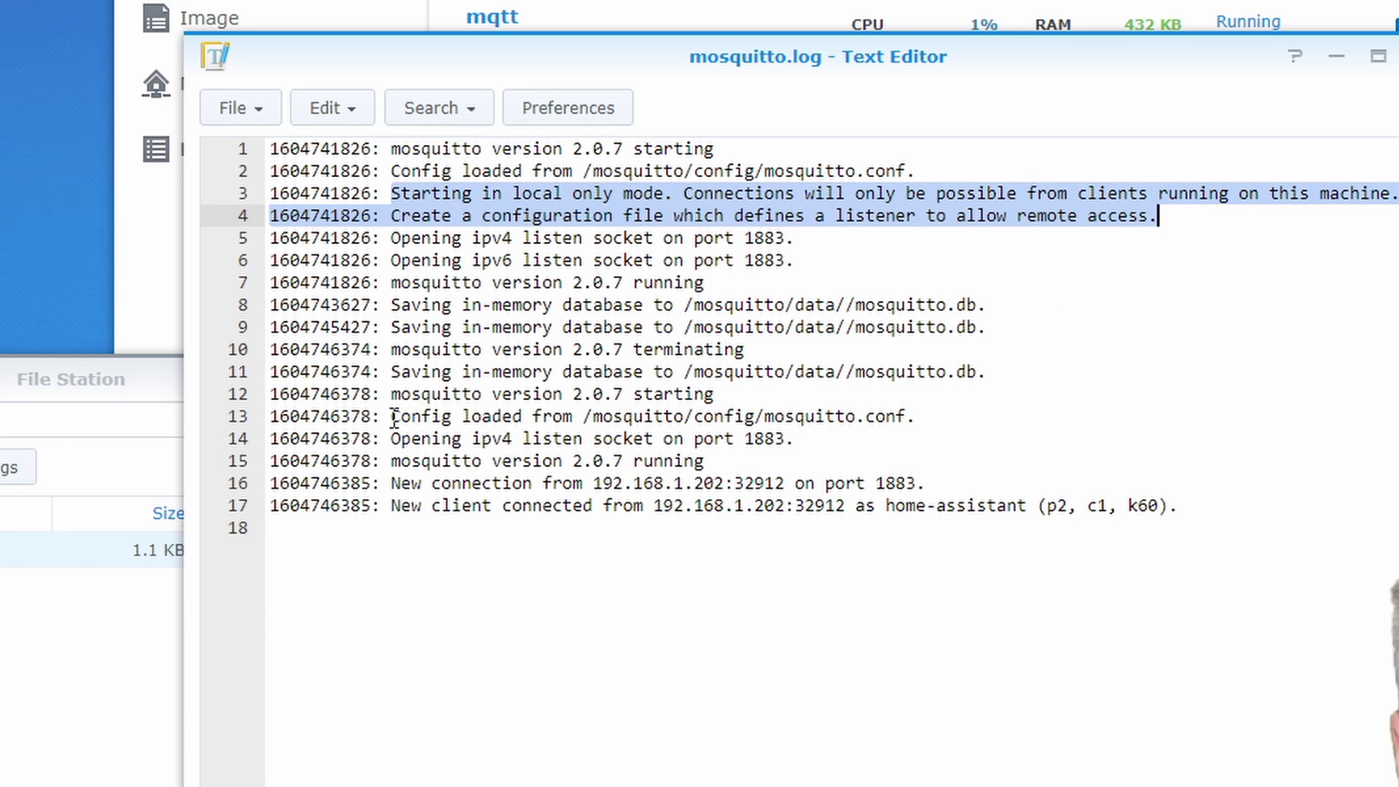
{"action": "left_click_drag", "start_coordinate": [392, 439], "coordinate": [799, 434]}
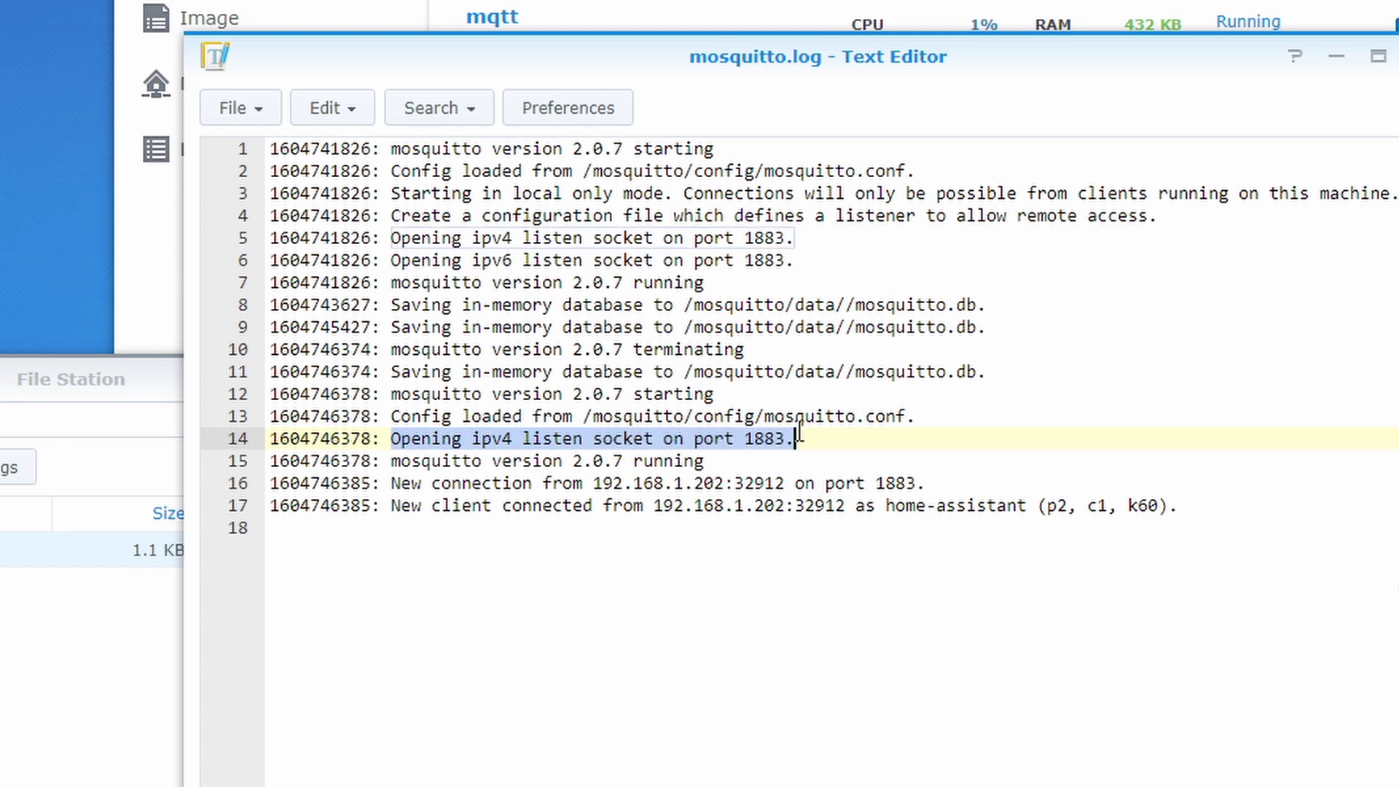
{"action": "left_click", "coordinate": [799, 434]}
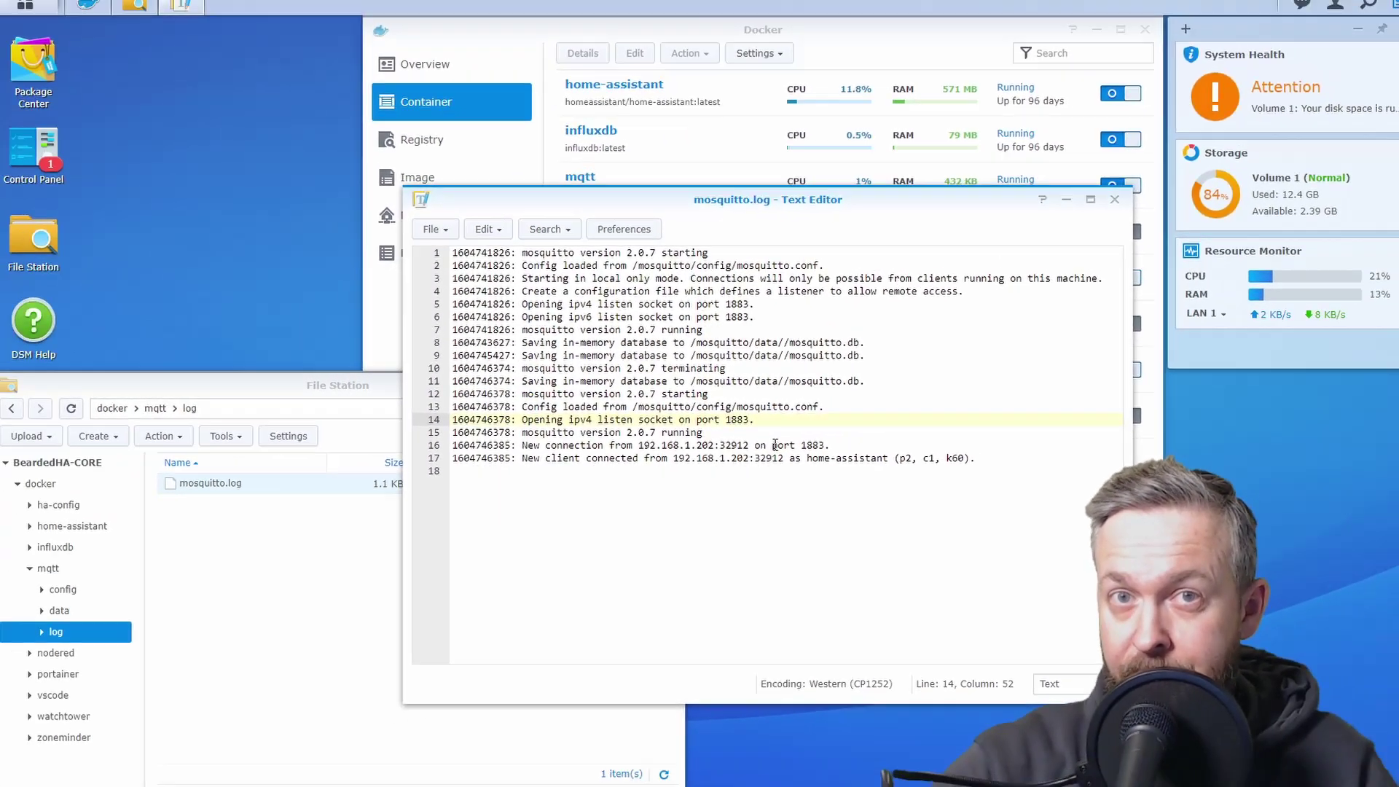
{"action": "left_click_drag", "start_coordinate": [982, 208], "coordinate": [972, 248]}
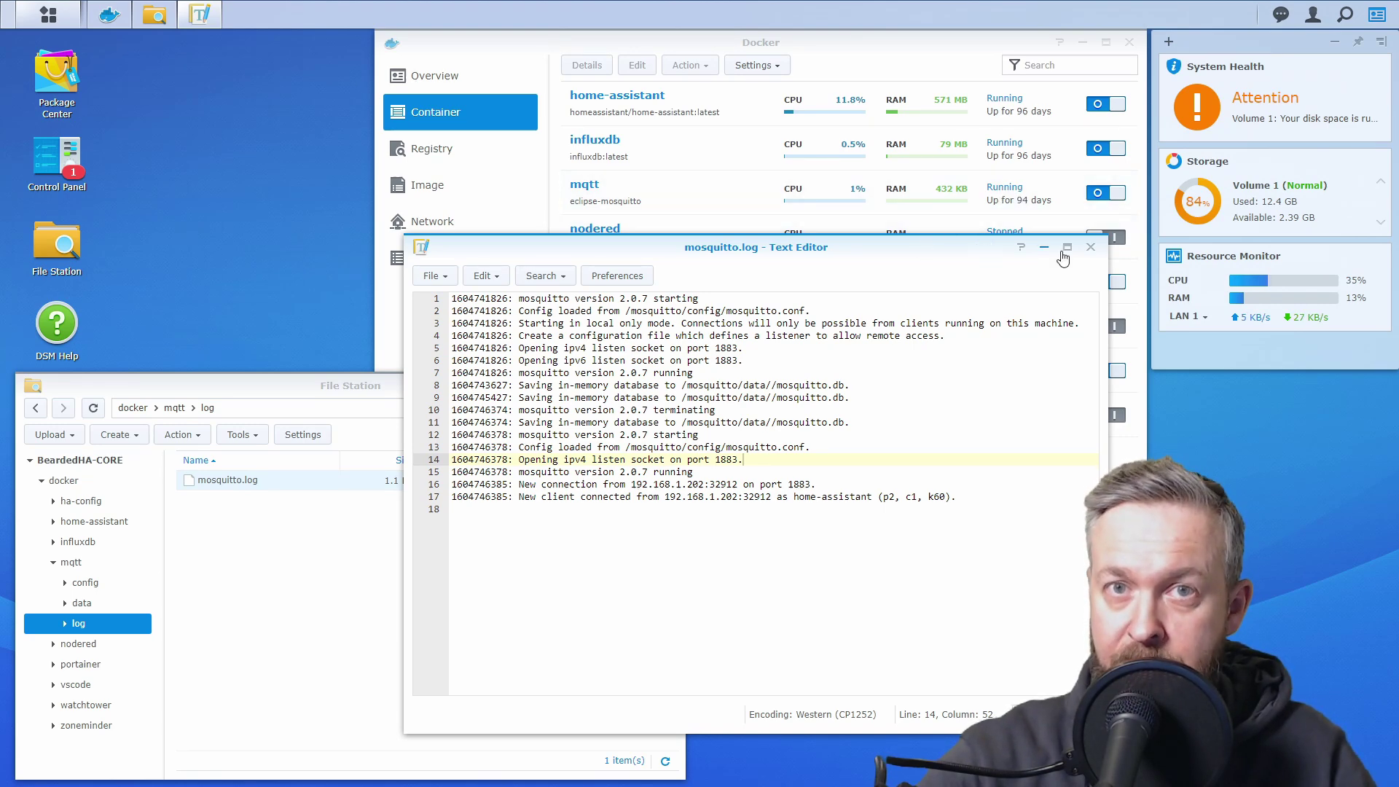
Delete the 'y' in allow_anonymous in mosquitto.conf and save the misspelled file
{"action": "left_click", "coordinate": [1091, 248]}
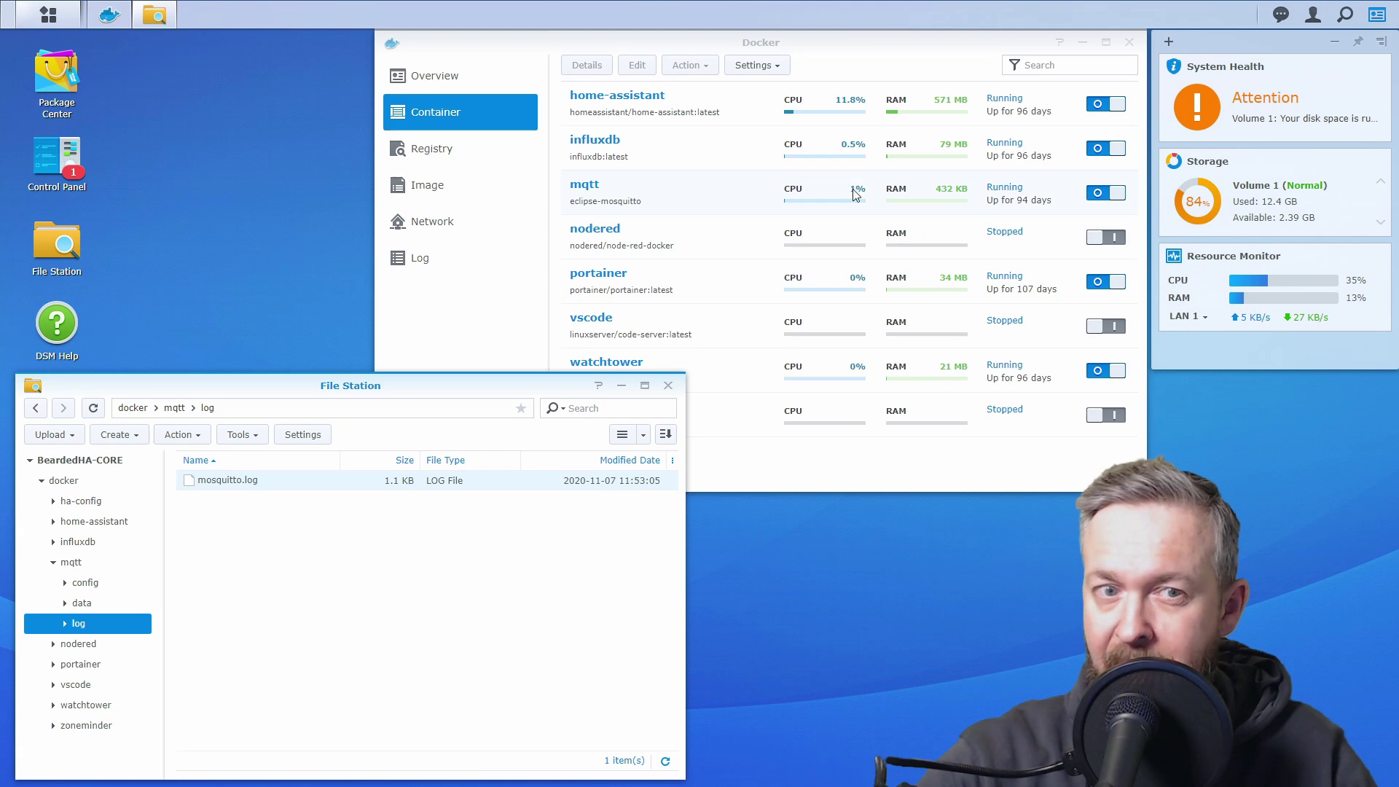
{"action": "left_click", "coordinate": [85, 582]}
{"action": "double_click", "coordinate": [239, 481]}
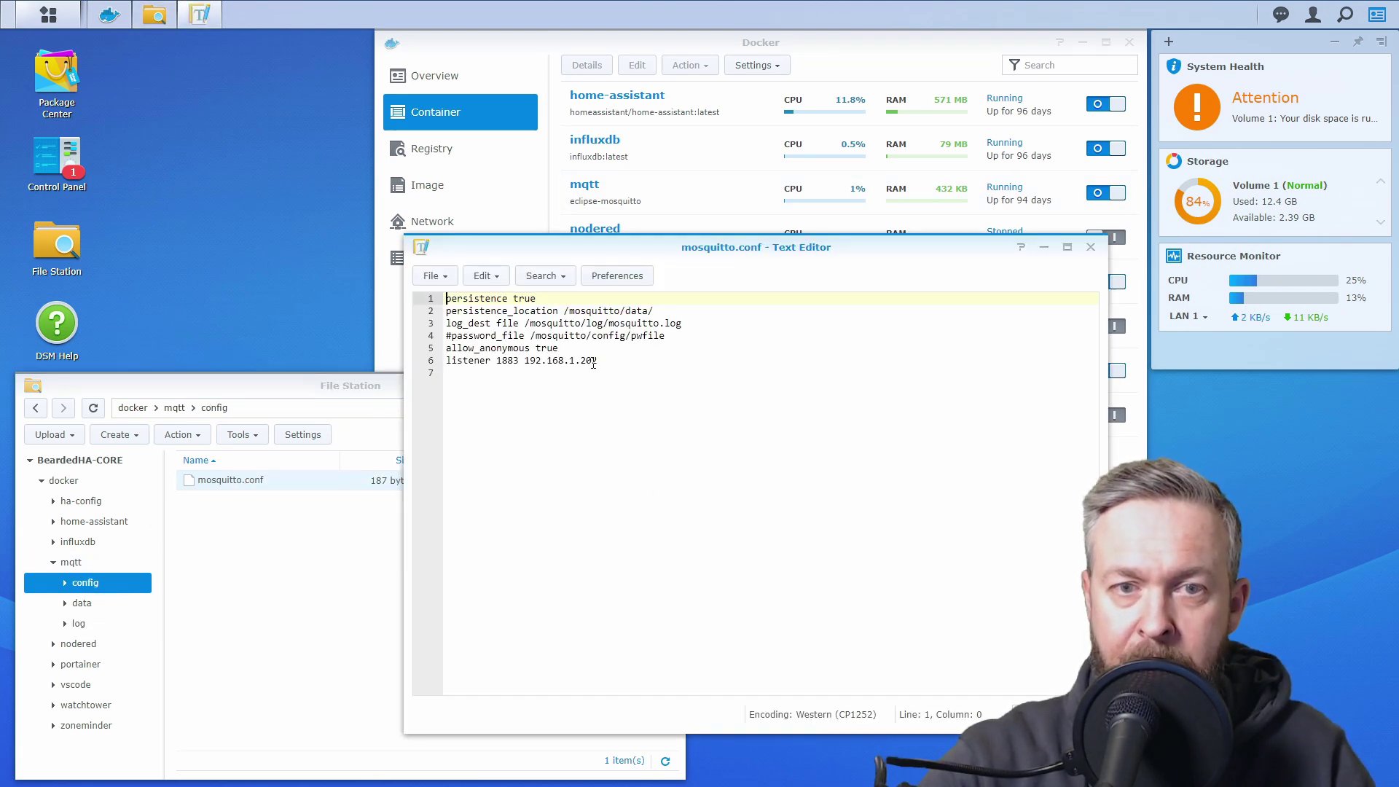
{"action": "left_click", "coordinate": [507, 349]}
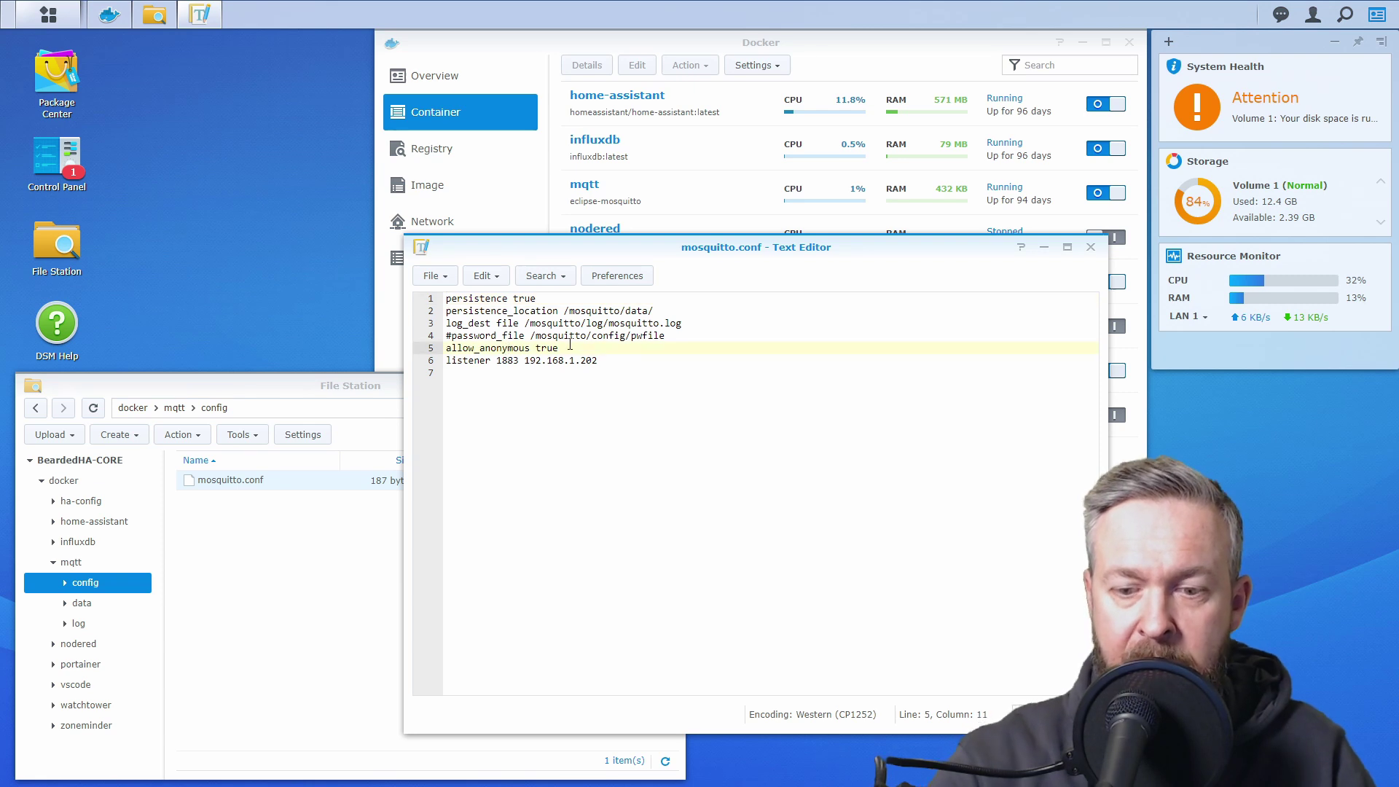
{"action": "key", "text": "BackSpace"}
{"action": "key", "text": "ctrl+s"}
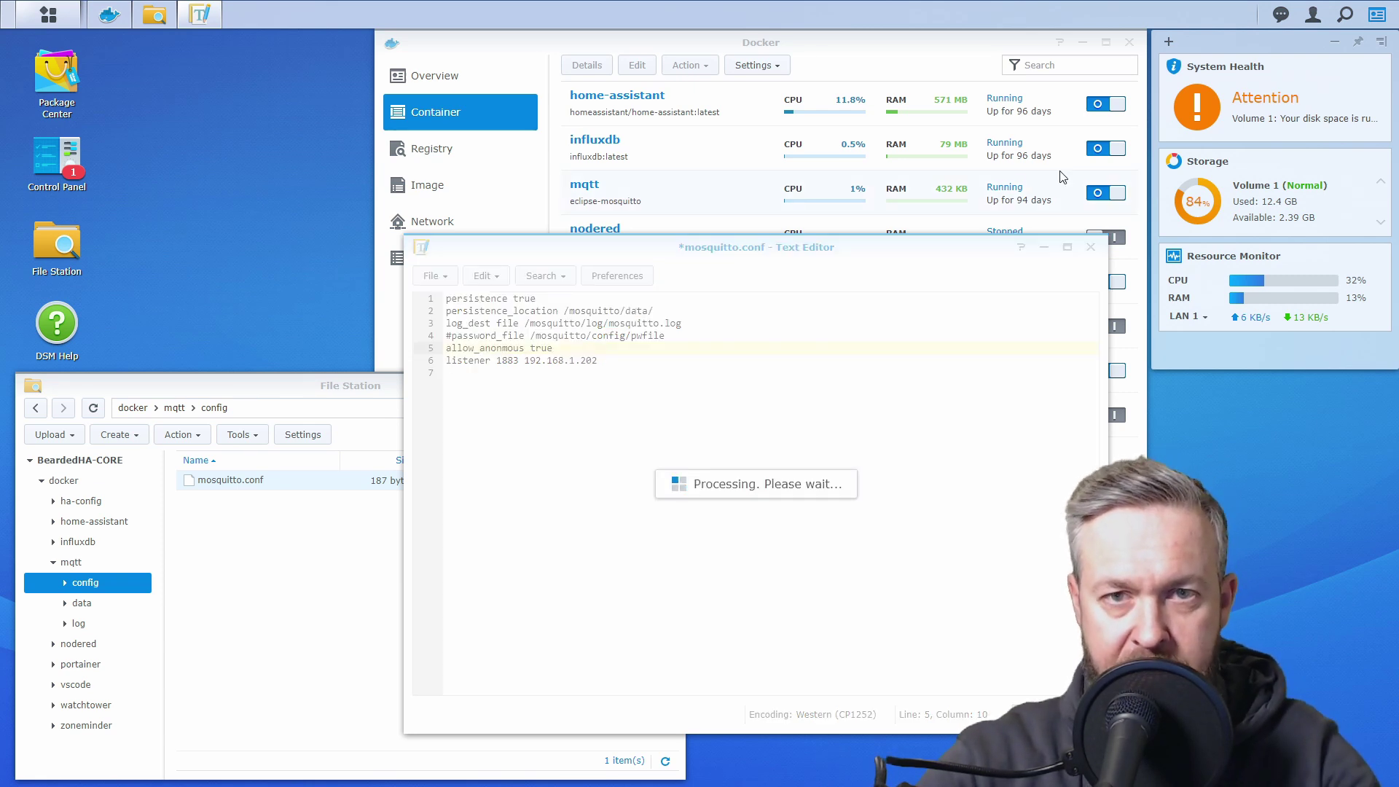
Restart the mqtt container from its context menu, keeping mosquitto.conf in front
{"action": "right_click", "coordinate": [999, 201]}
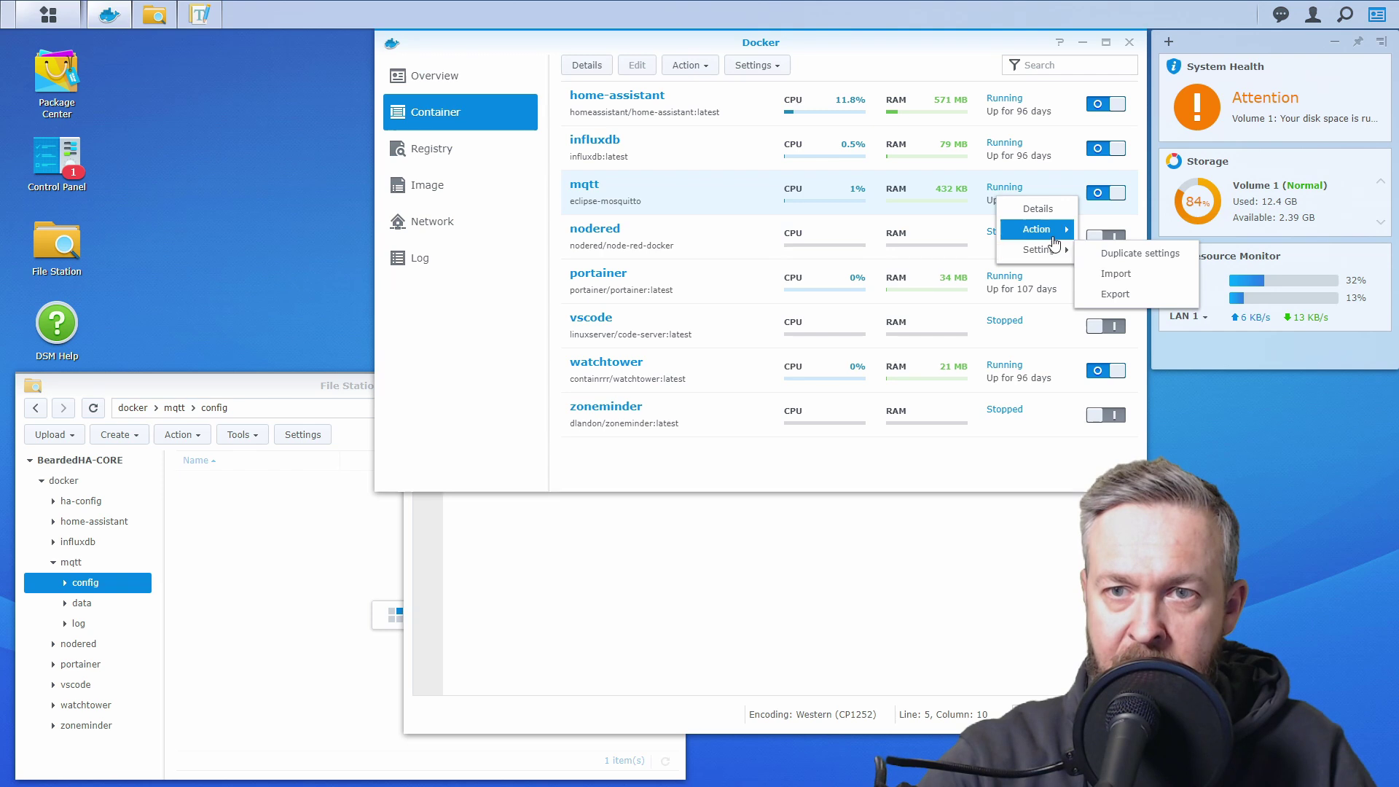
{"action": "mouse_move", "coordinate": [1036, 230]}
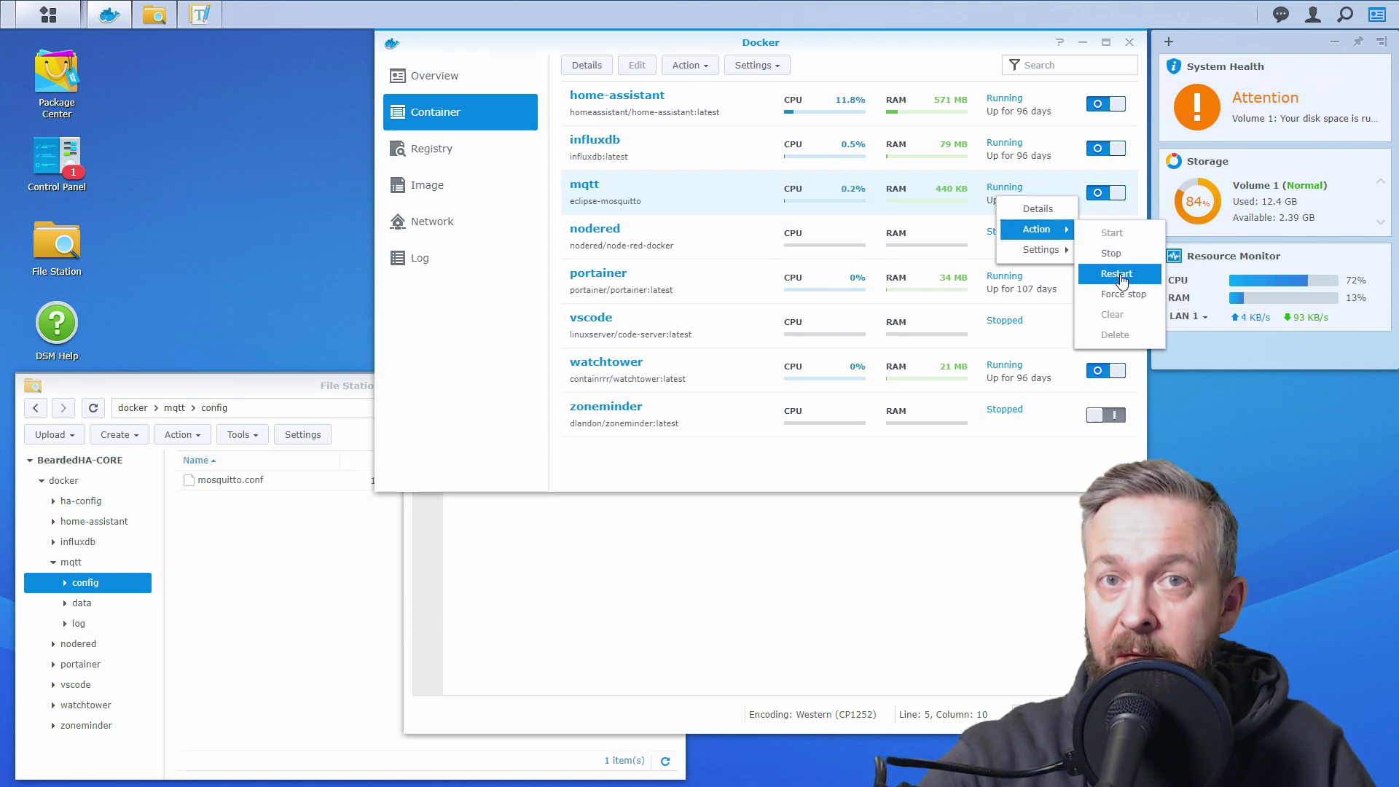
{"action": "left_click", "coordinate": [1121, 279]}
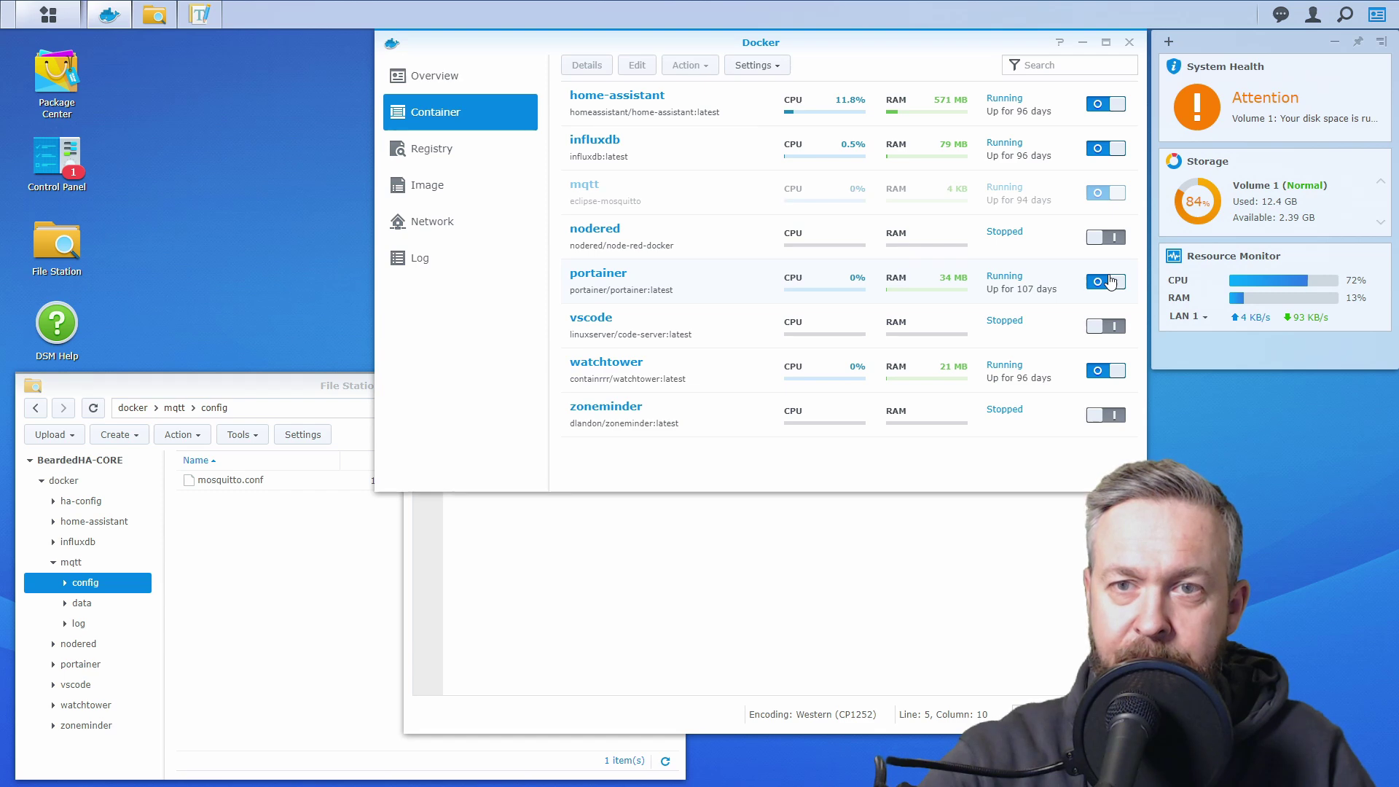
{"action": "left_click", "coordinate": [812, 544]}
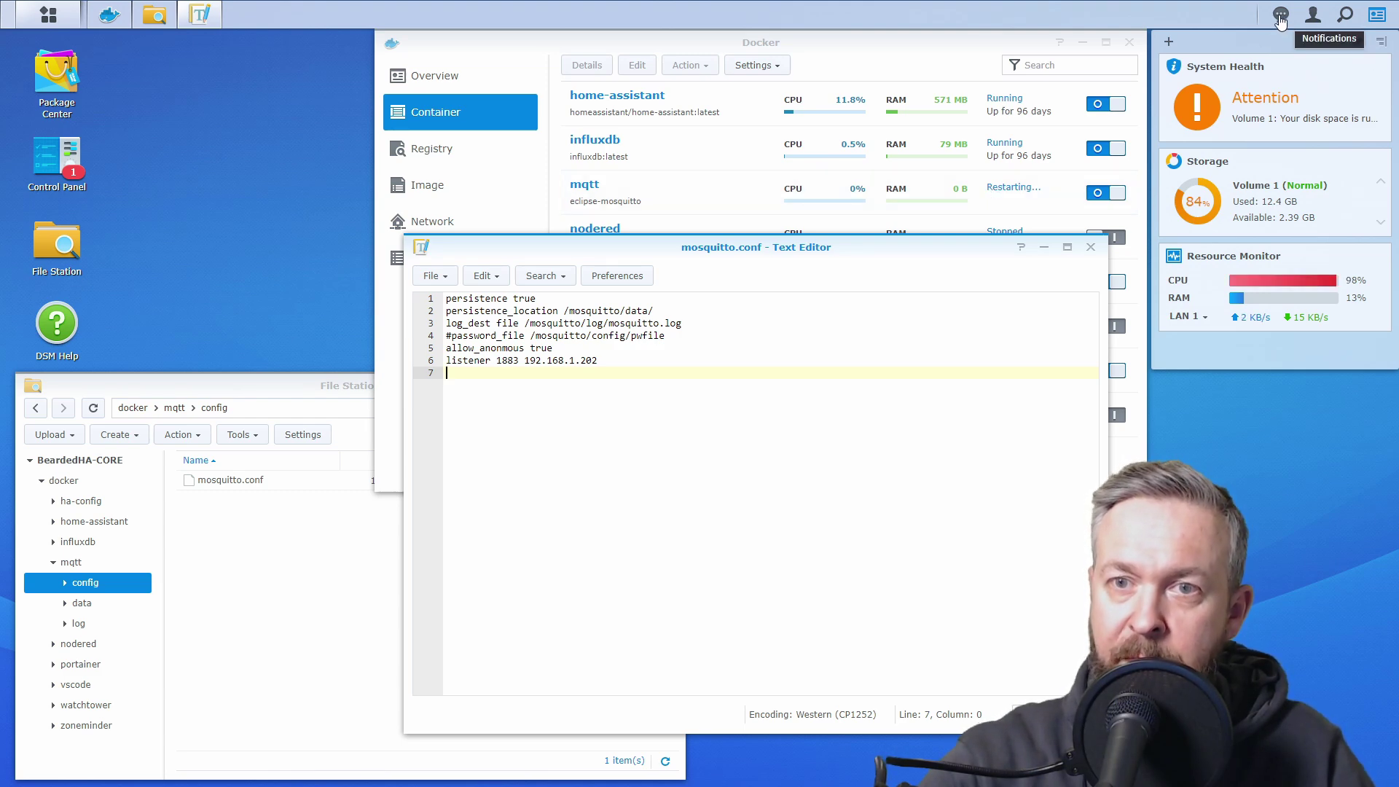
Read the mqtt container log's unknown allow_anonmous error on line 5, then close the details
{"action": "left_click", "coordinate": [1280, 15]}
{"action": "left_click", "coordinate": [1280, 15]}
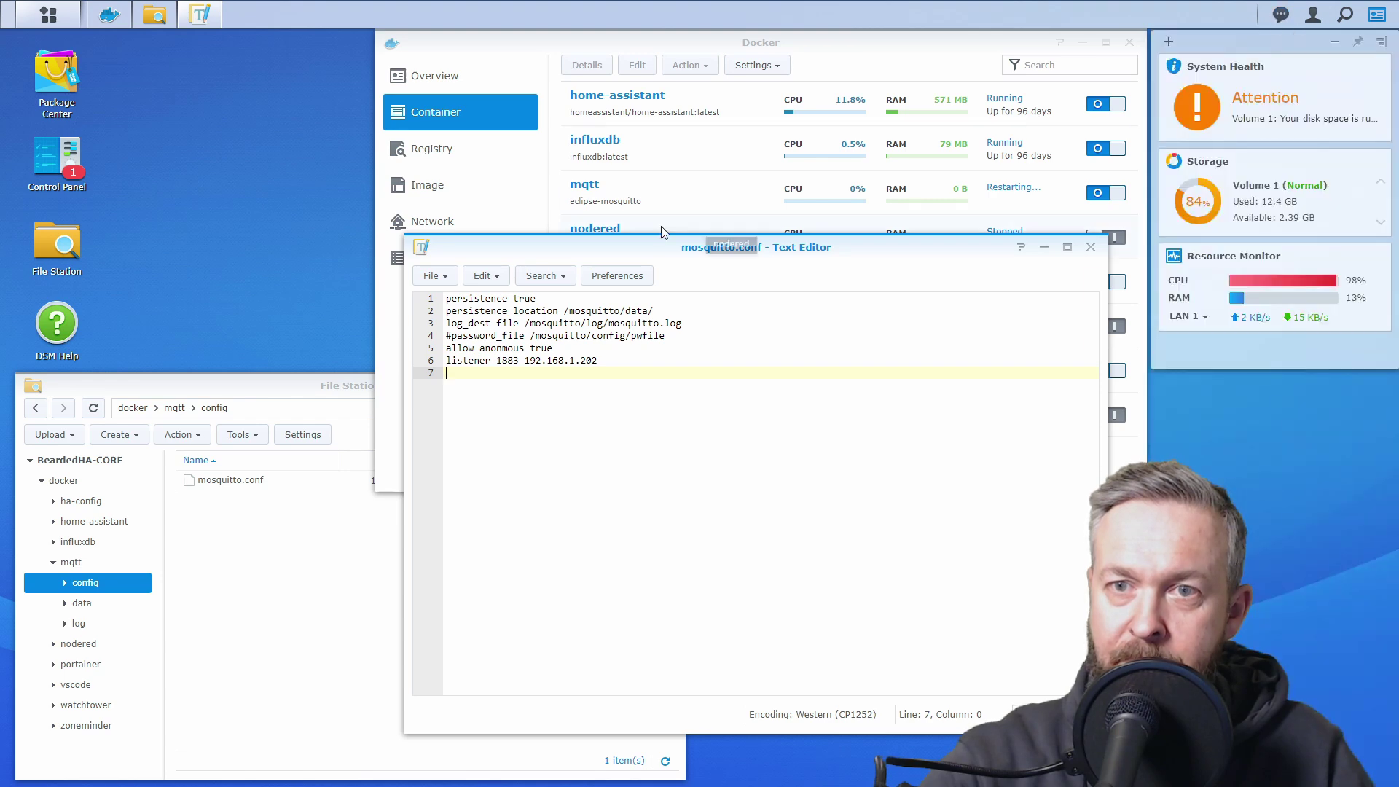
{"action": "double_click", "coordinate": [652, 199]}
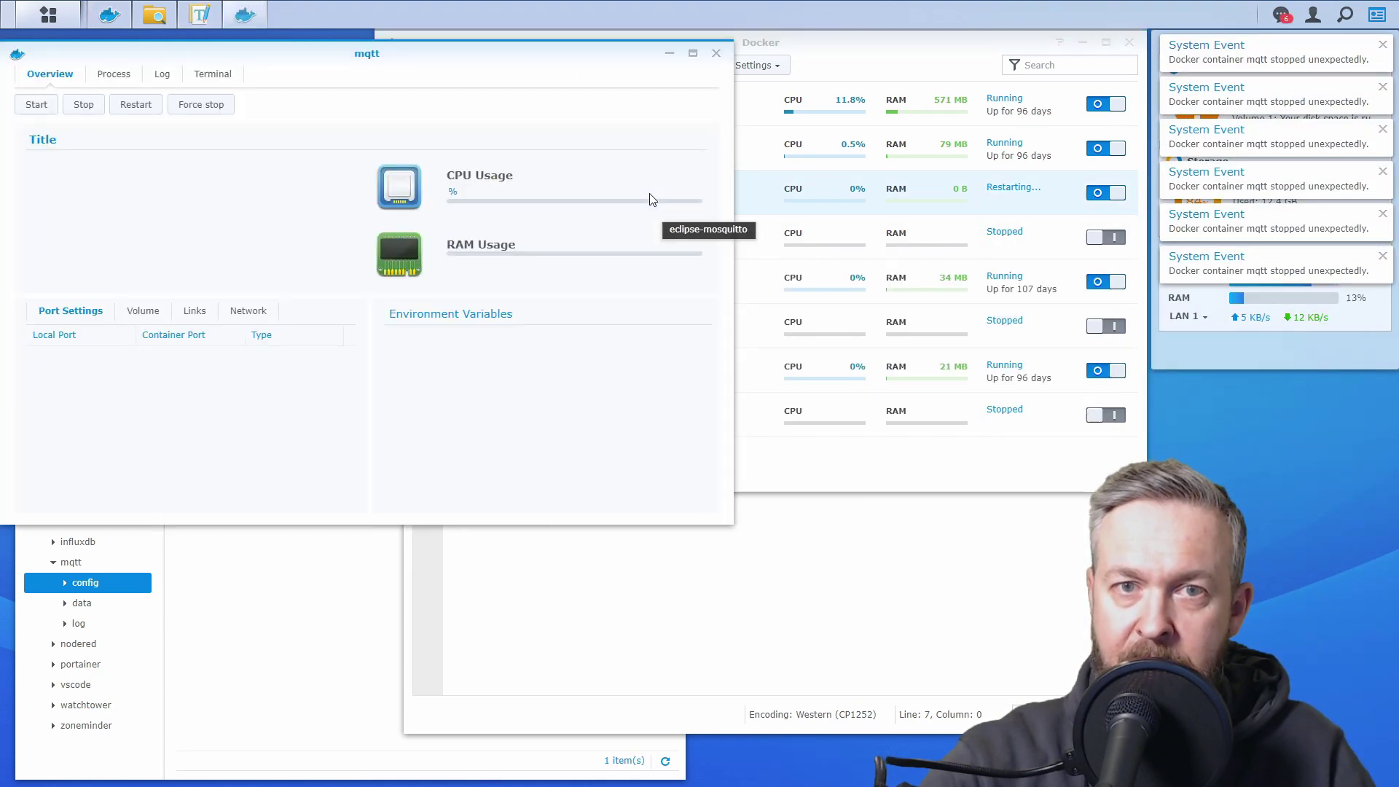
{"action": "left_click", "coordinate": [163, 75]}
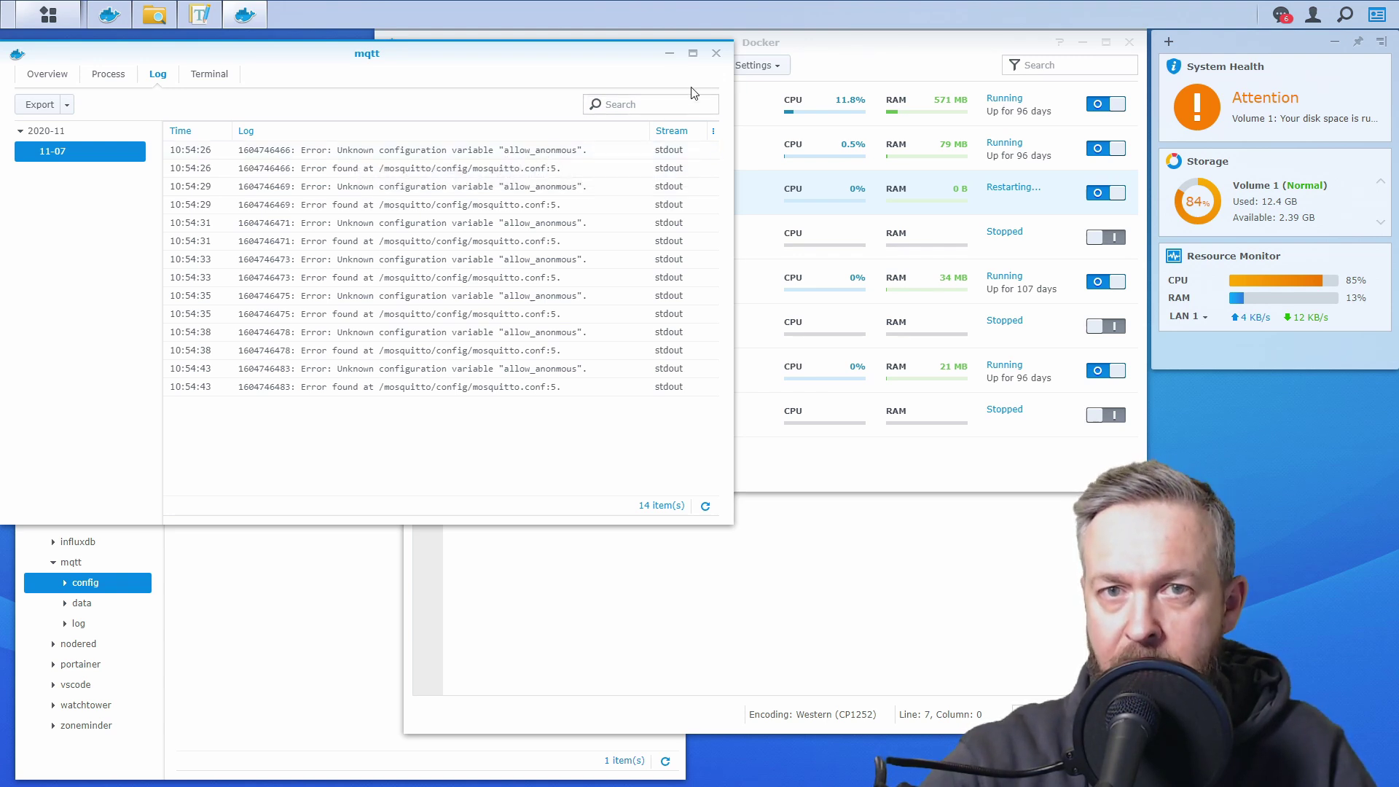
{"action": "left_click", "coordinate": [716, 53]}
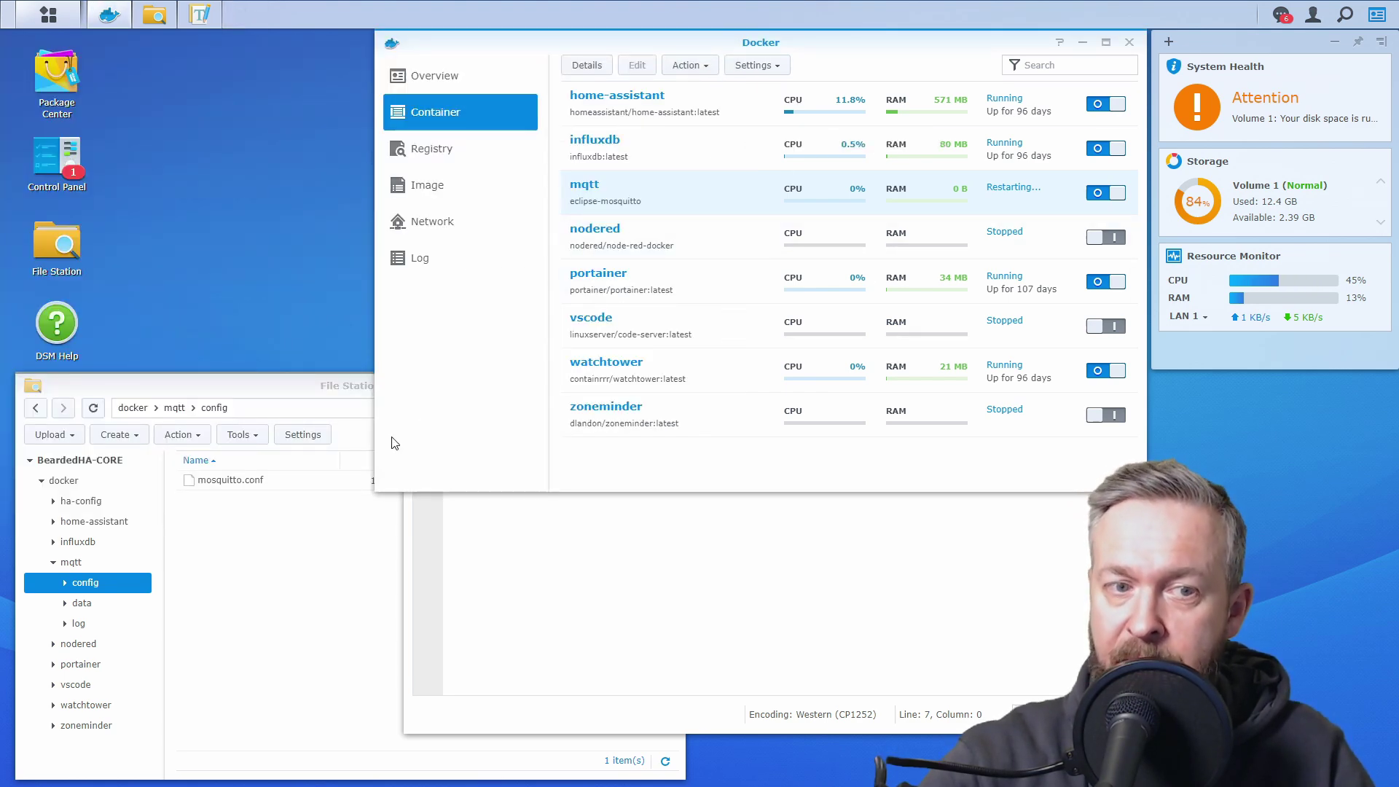
Insert the missing 'y' to restore allow_anonymous in mosquitto.conf and save it
{"action": "double_click", "coordinate": [245, 481]}
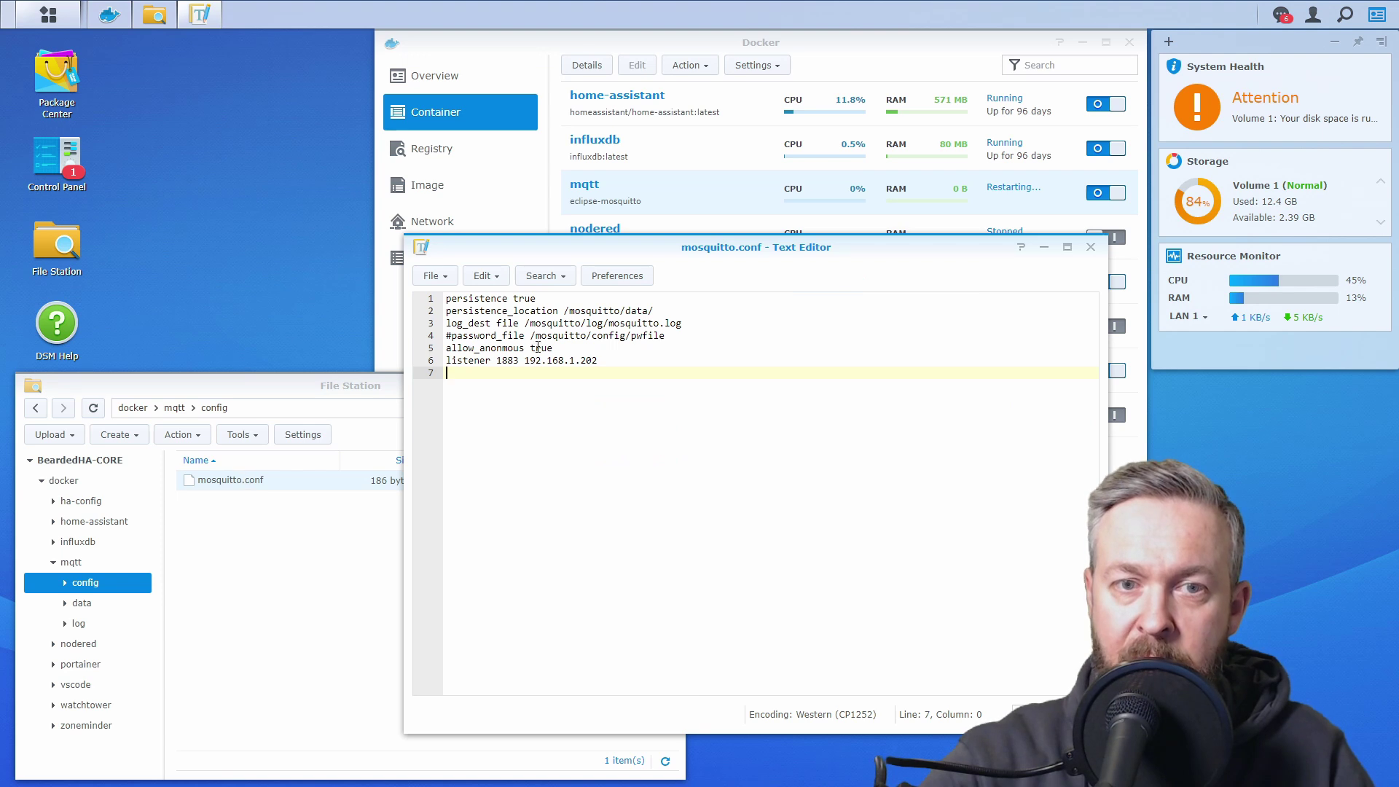
{"action": "left_click", "coordinate": [502, 348]}
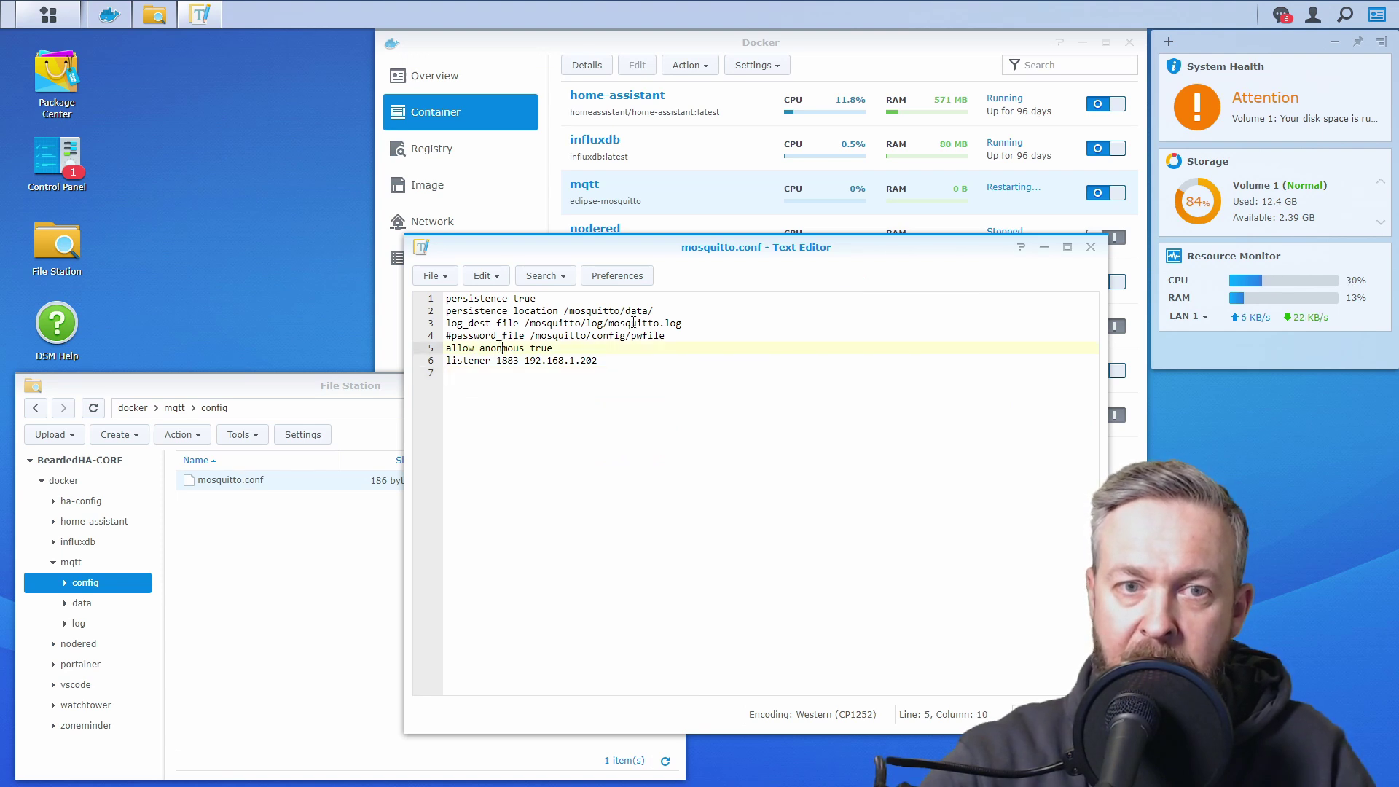
{"action": "type", "text": "y"}
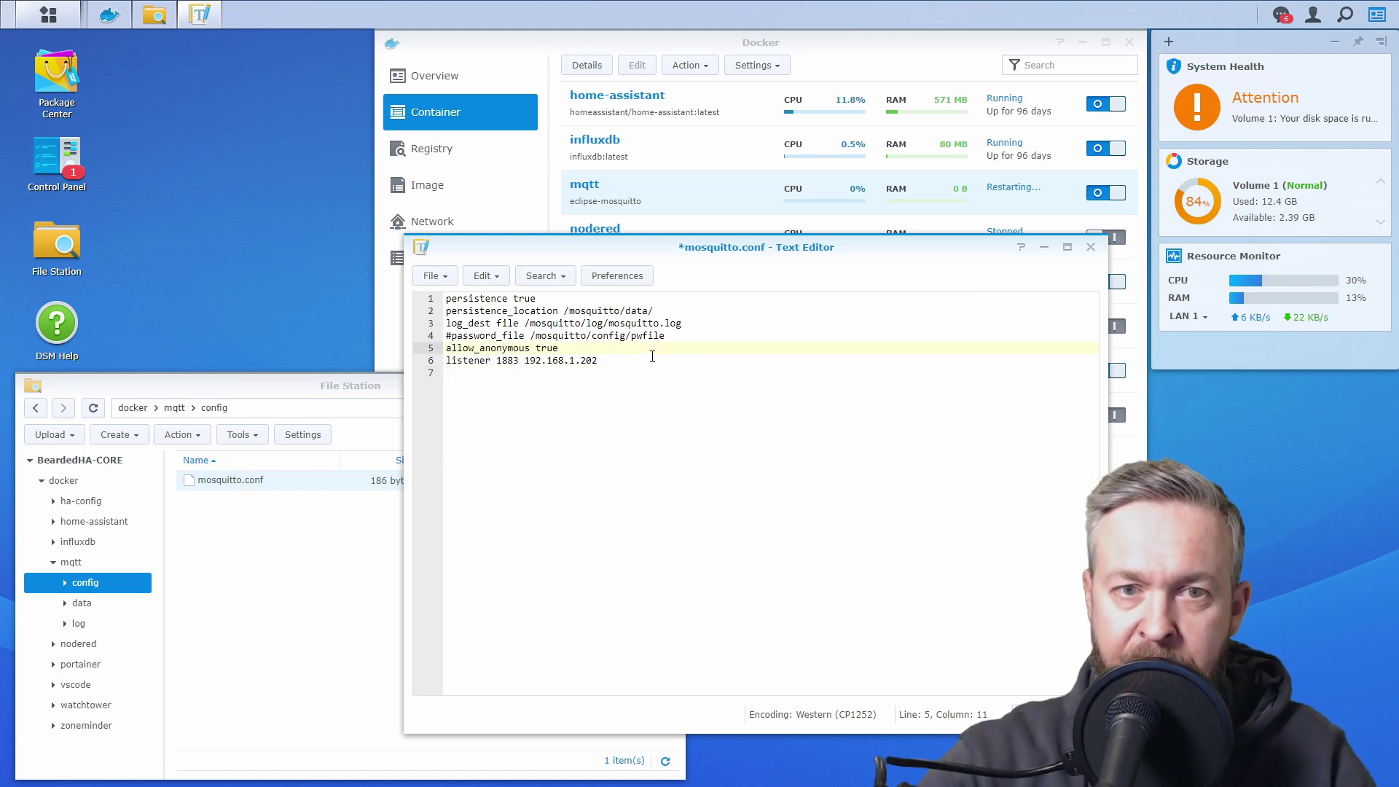
{"action": "key", "text": "ctrl+s"}
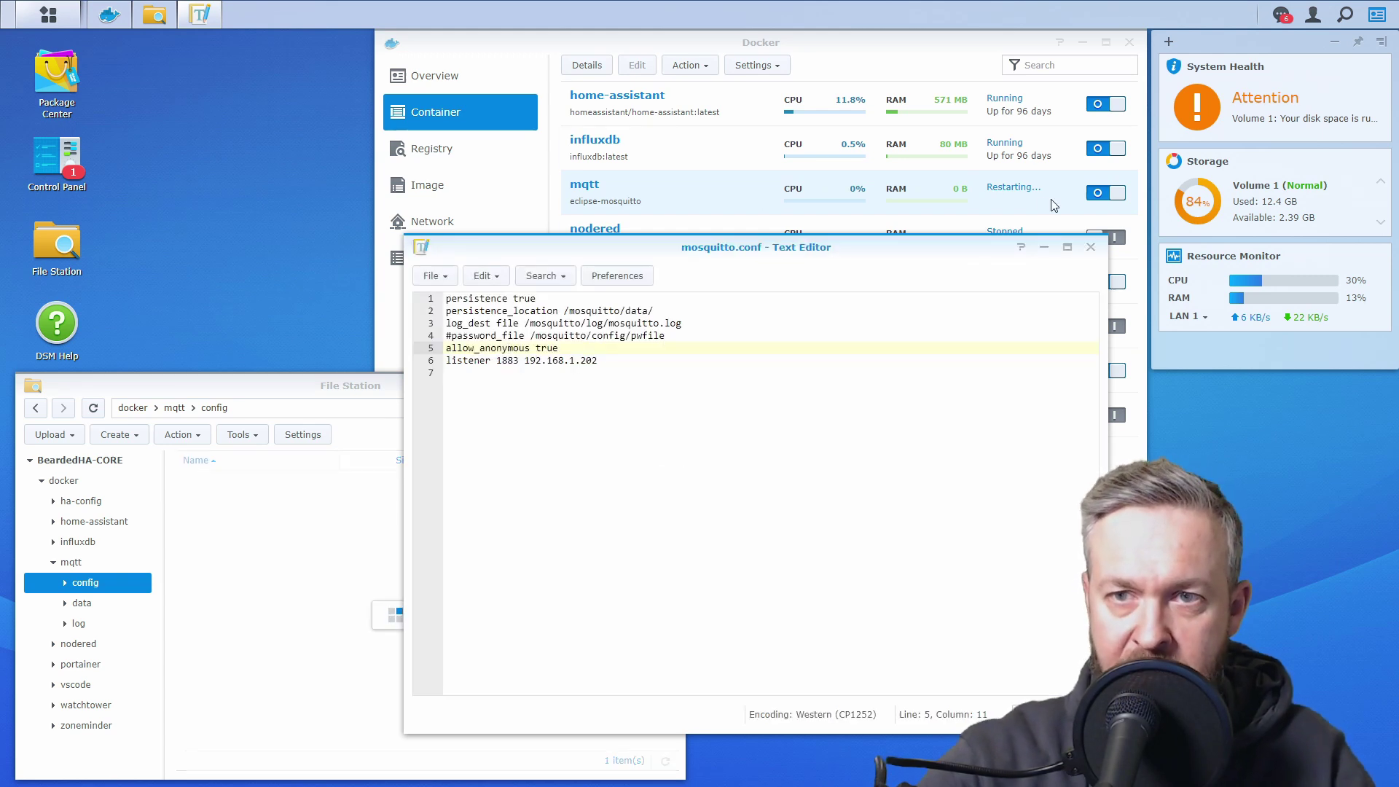
Restart the mqtt container, then check the updated mosquitto.log and close it
{"action": "right_click", "coordinate": [1089, 197]}
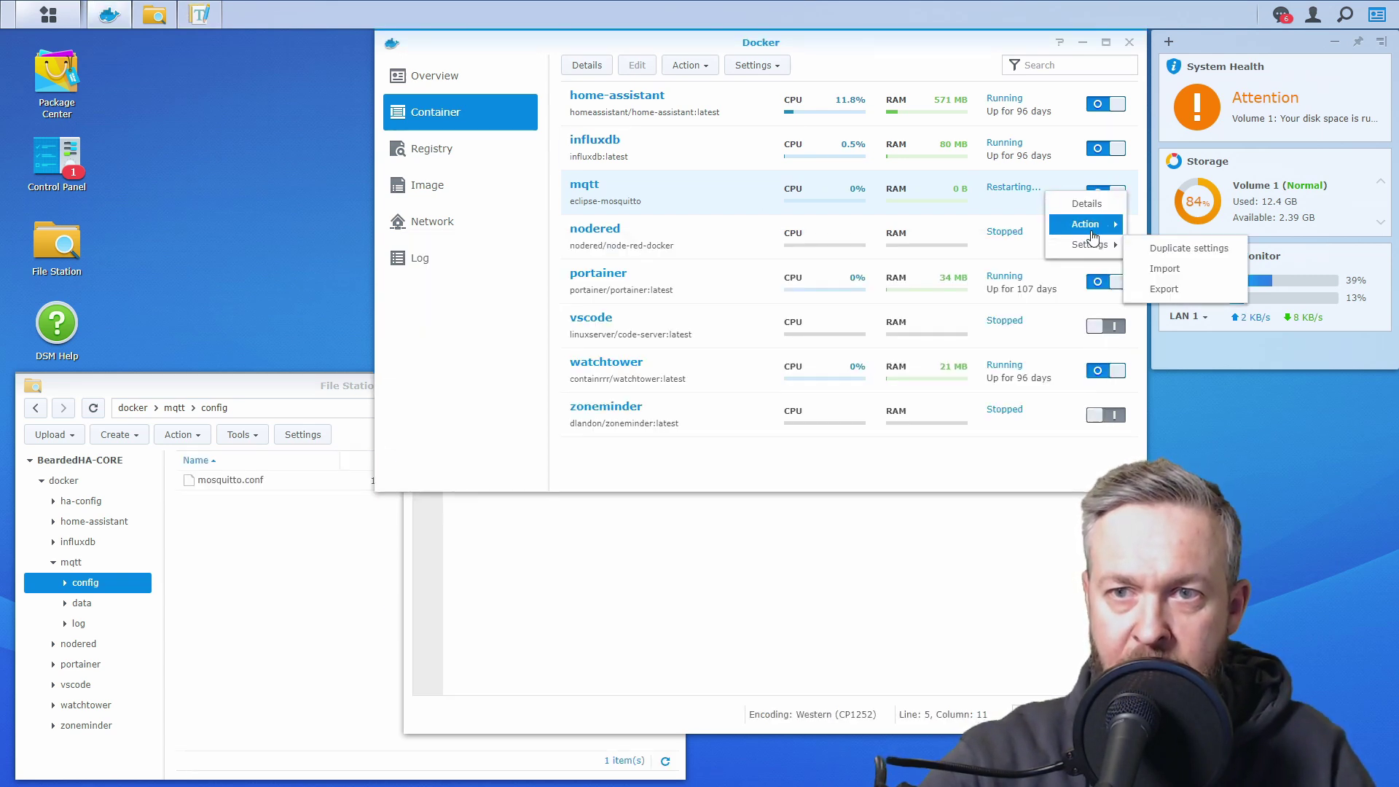
{"action": "left_click", "coordinate": [1166, 268]}
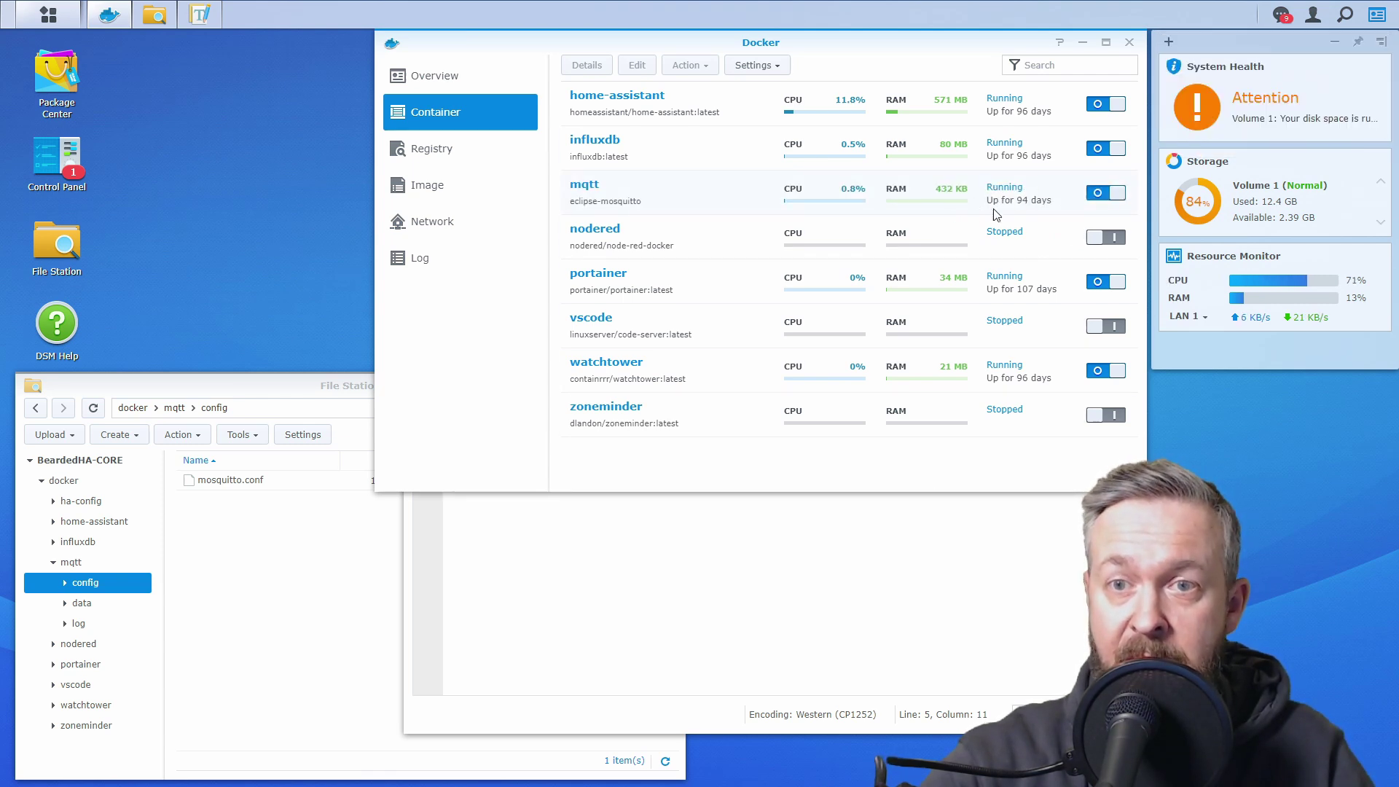
{"action": "left_click", "coordinate": [78, 622]}
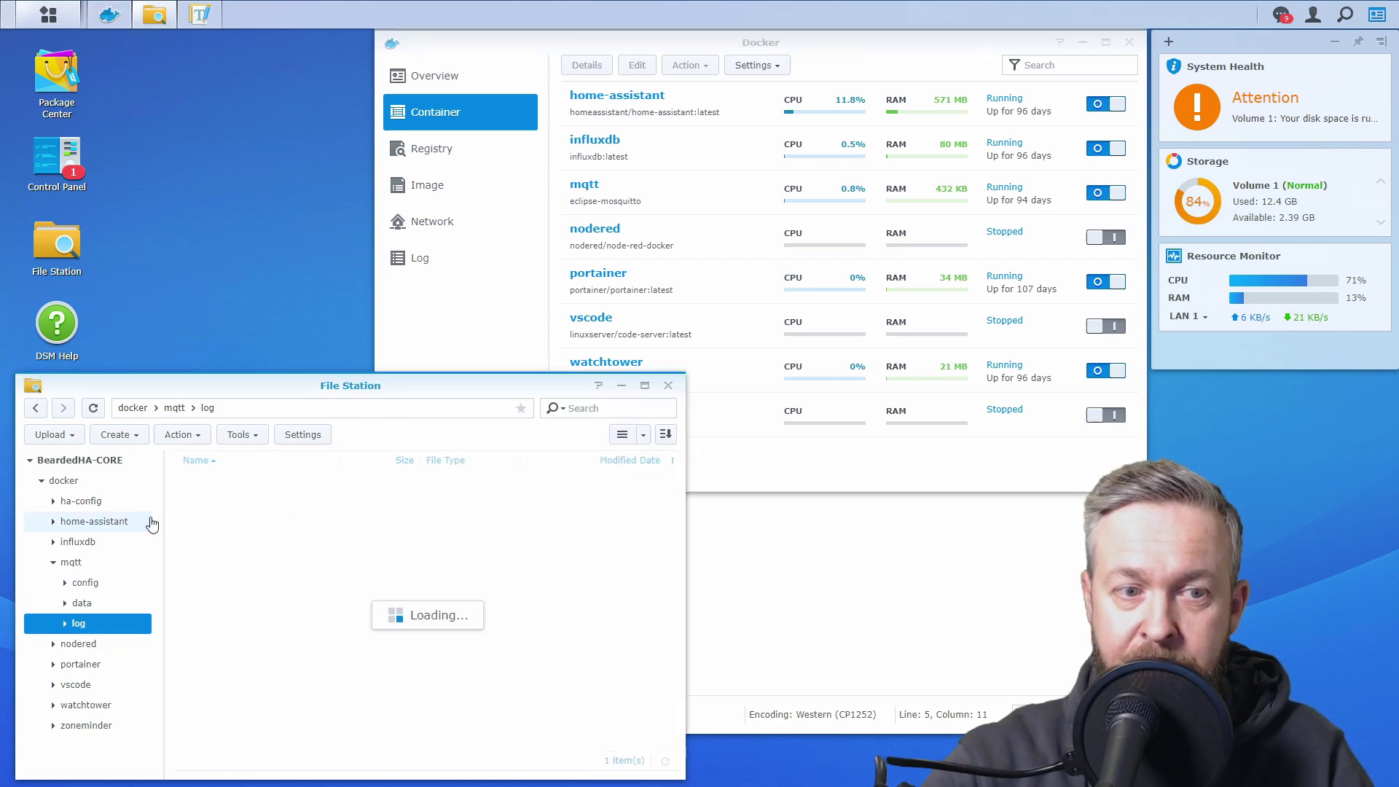
{"action": "double_click", "coordinate": [221, 480]}
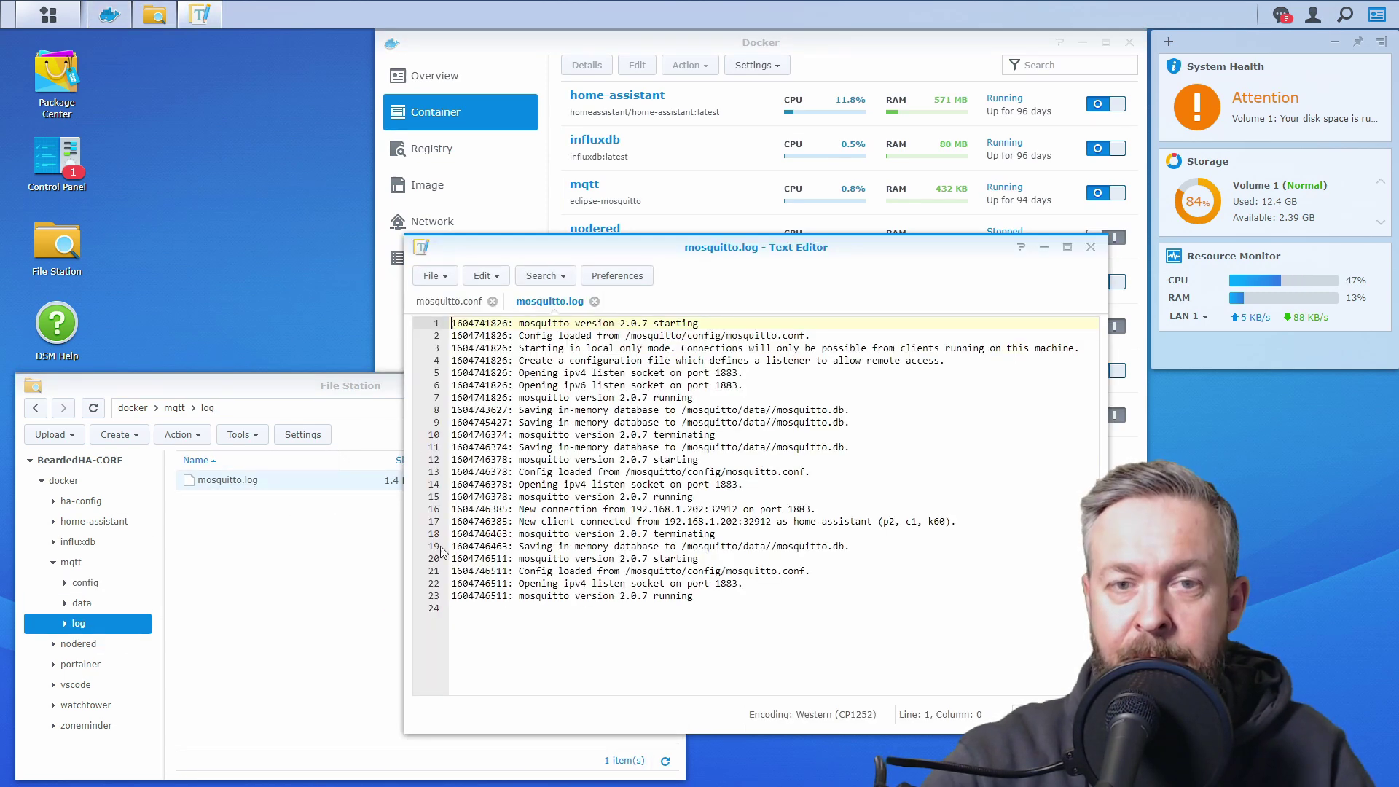
{"action": "left_click", "coordinate": [1091, 247]}
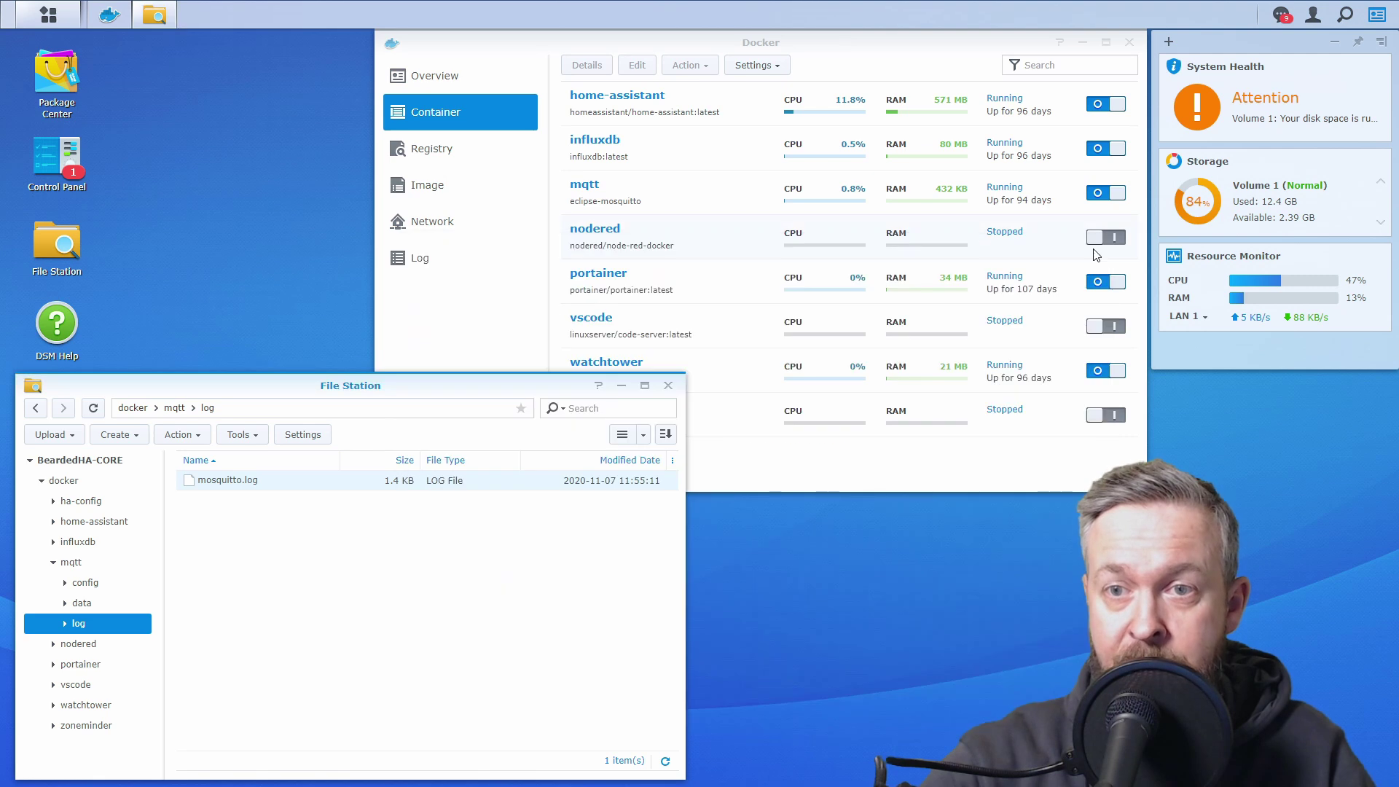